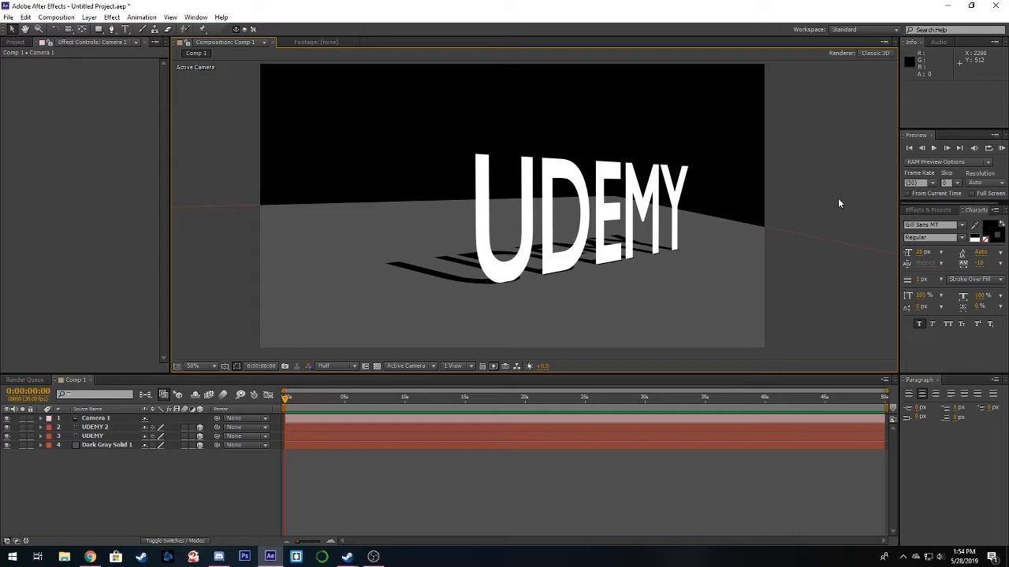
Preview the finished 3D UDEMY text animation from the start and return to the first frame
mouse_move(286, 402)
mouse_down()
mouse_move(353, 412)
mouse_move(286, 408)
mouse_up()
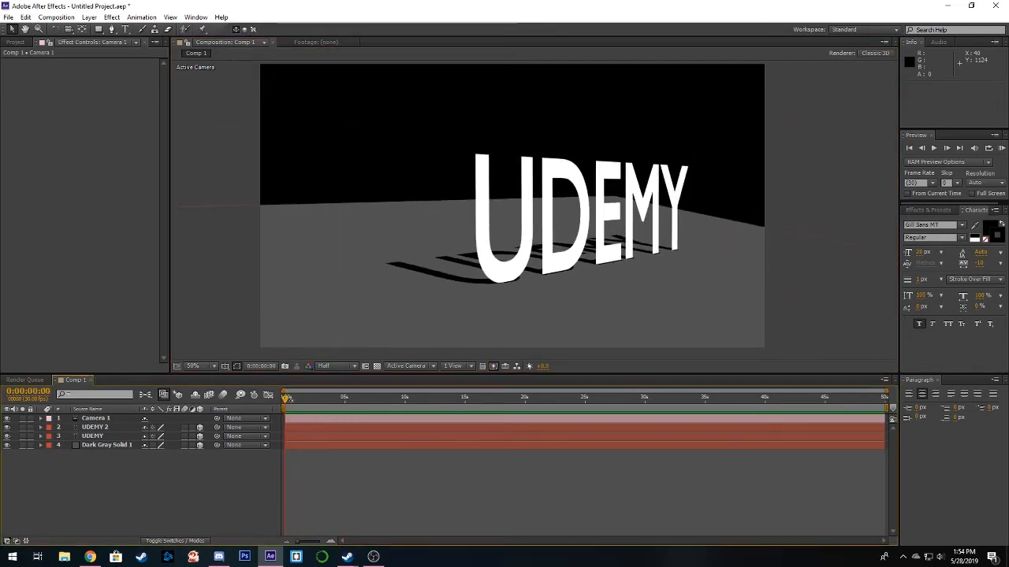
click(1000, 148)
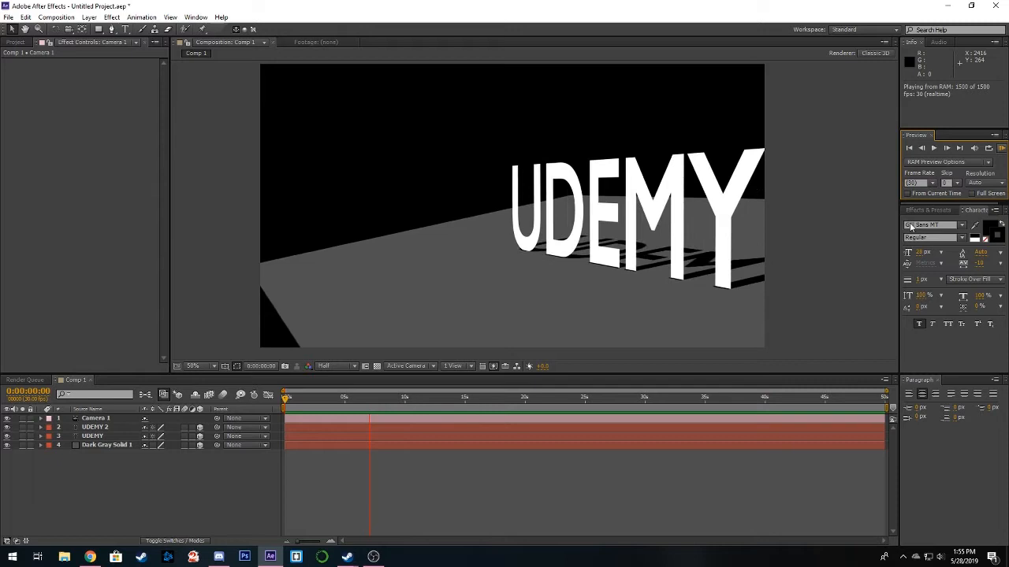
click(1002, 149)
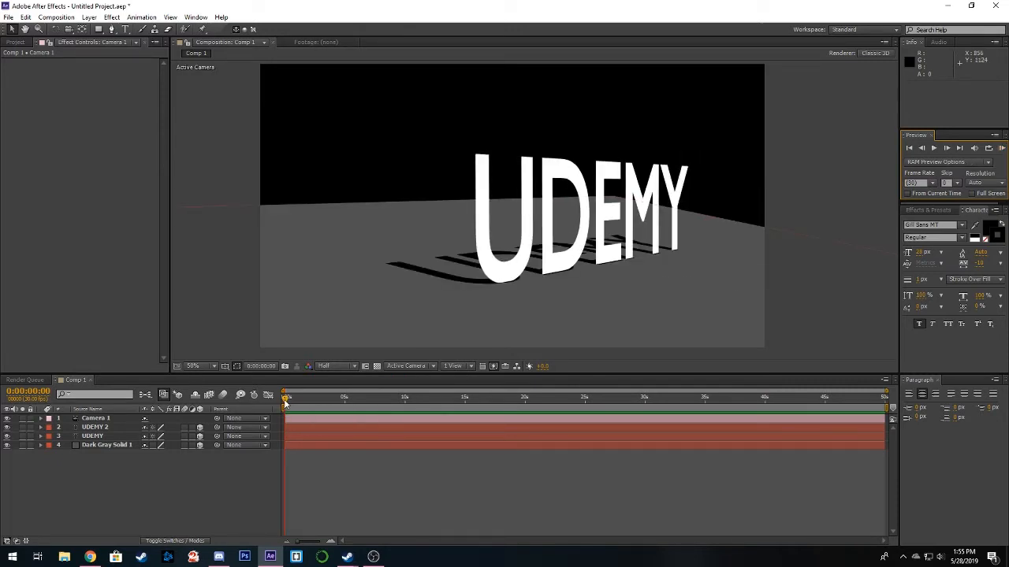
mouse_move(285, 403)
mouse_down()
mouse_move(371, 399)
mouse_move(286, 405)
mouse_up()
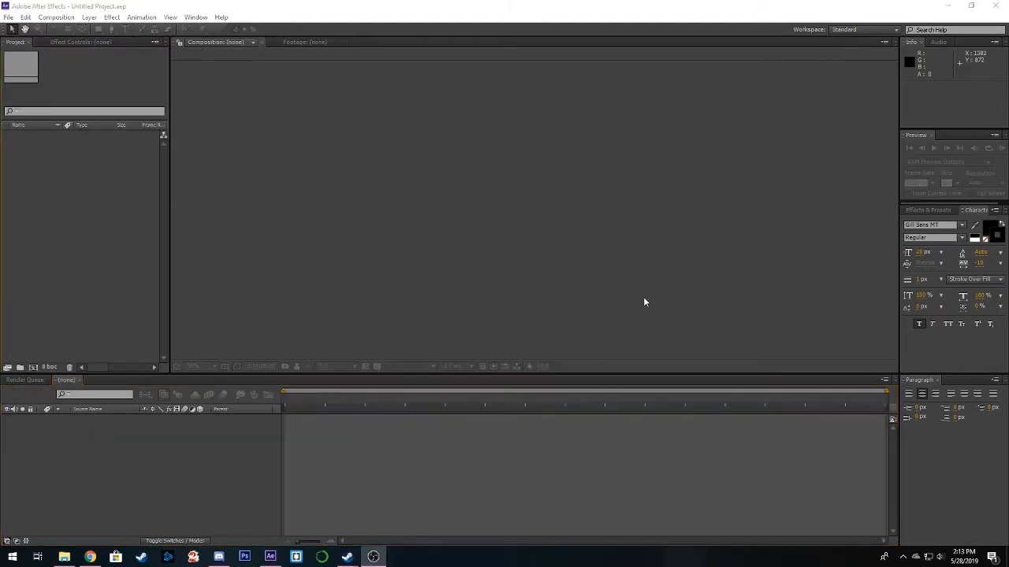
Create a 1920 × 1080 px composition at 30 fps with a 50-second duration
click(56, 17)
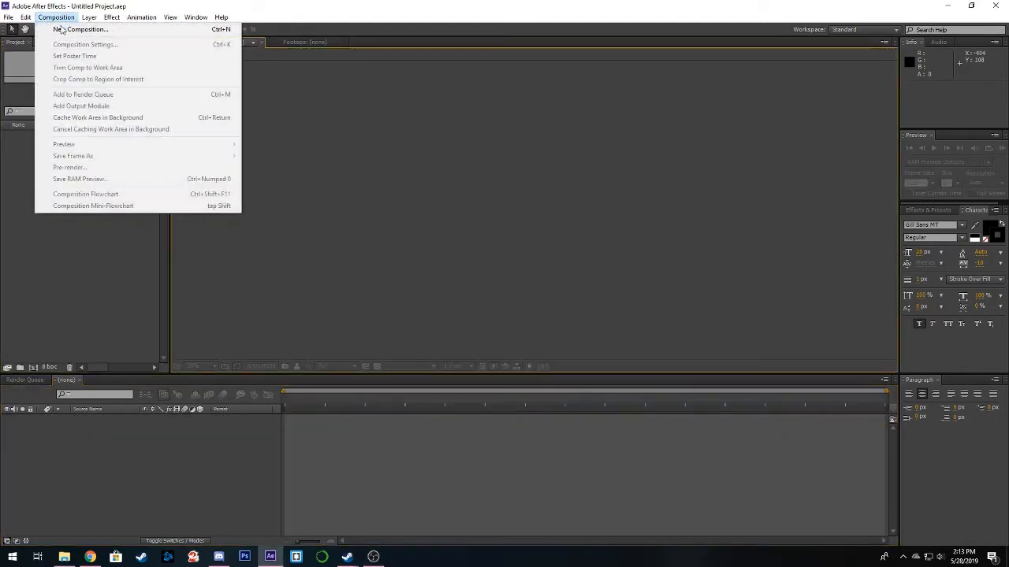
click(75, 30)
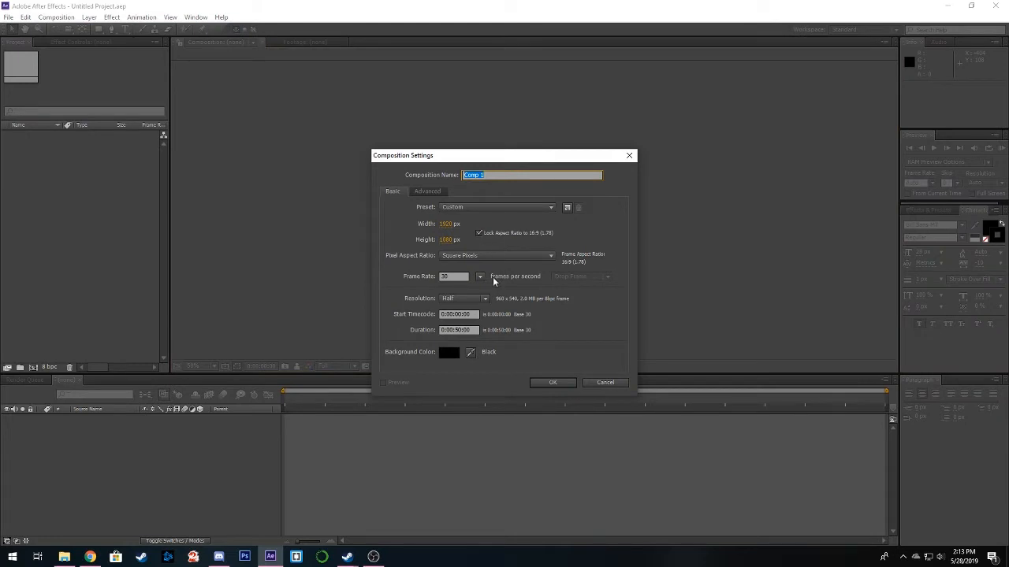
click(550, 383)
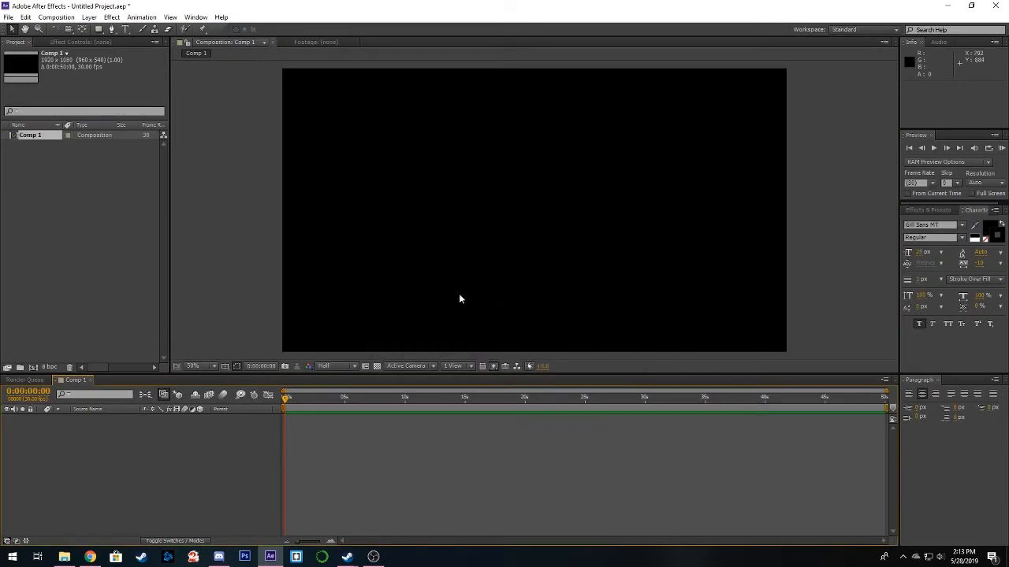
Add a dark gray solid layer of 1920 × 1080 px to the composition
click(89, 17)
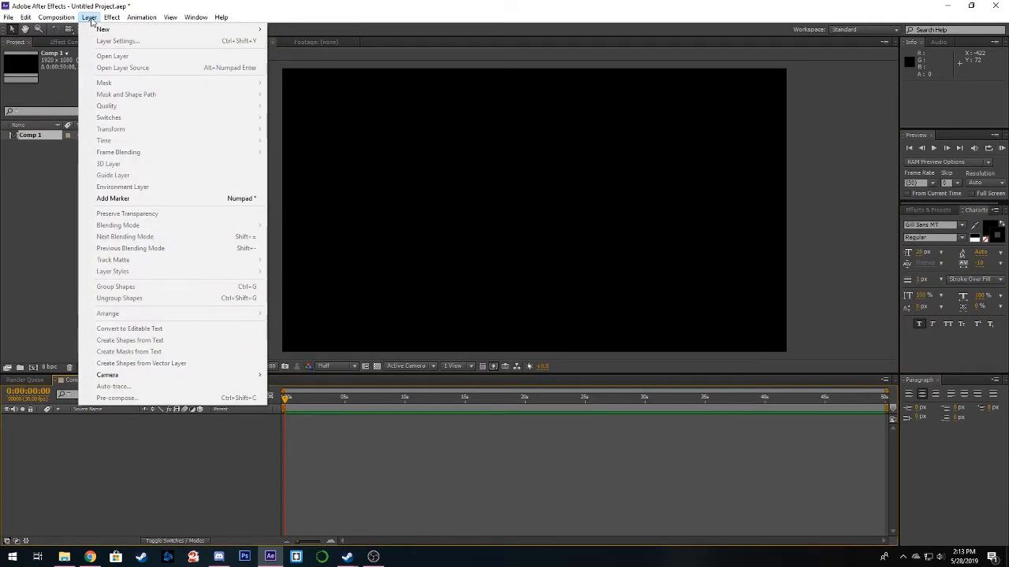
mouse_move(102, 30)
click(330, 43)
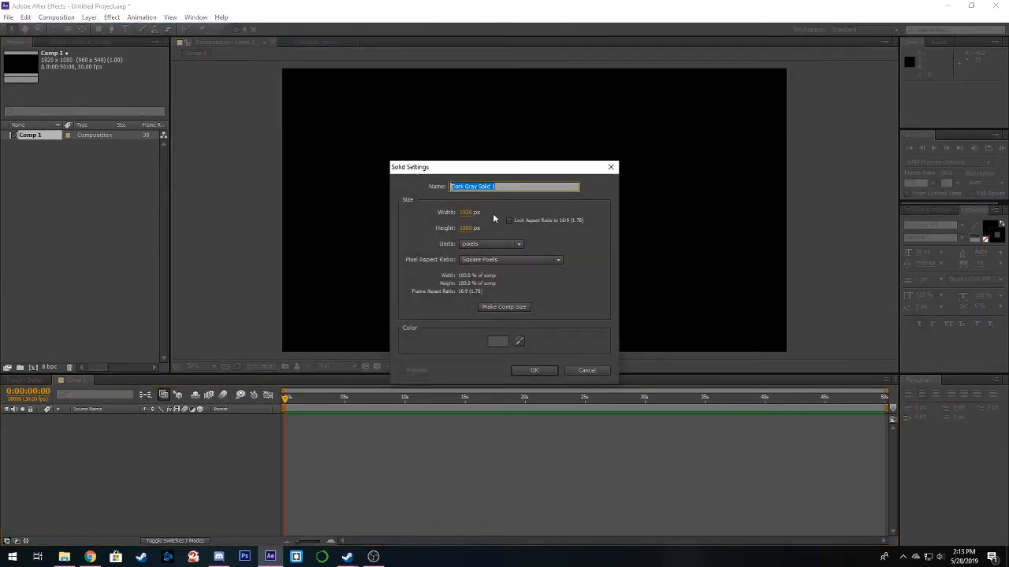
click(535, 370)
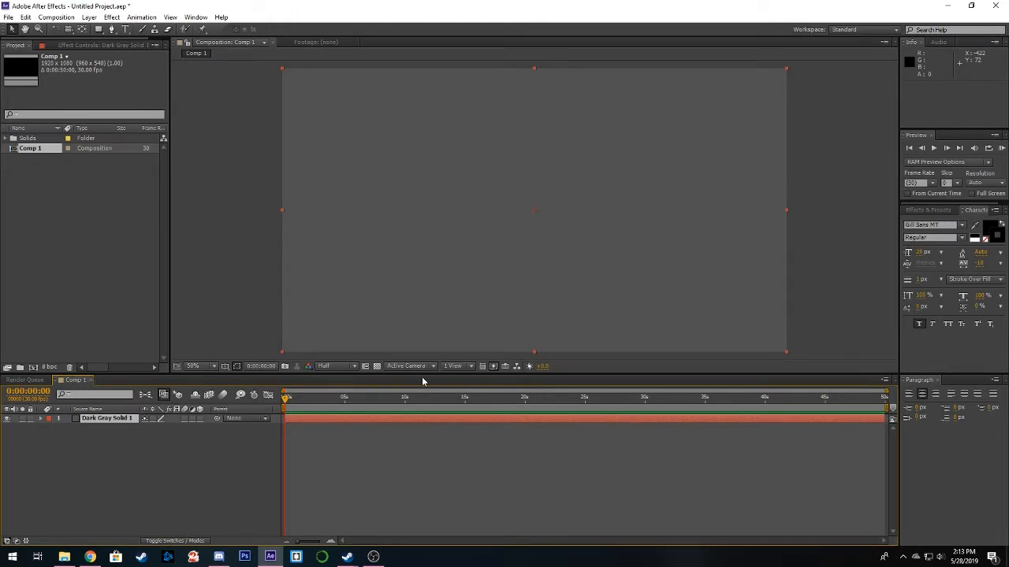
Make the dark gray solid a 3D layer and expand its transform properties
click(200, 419)
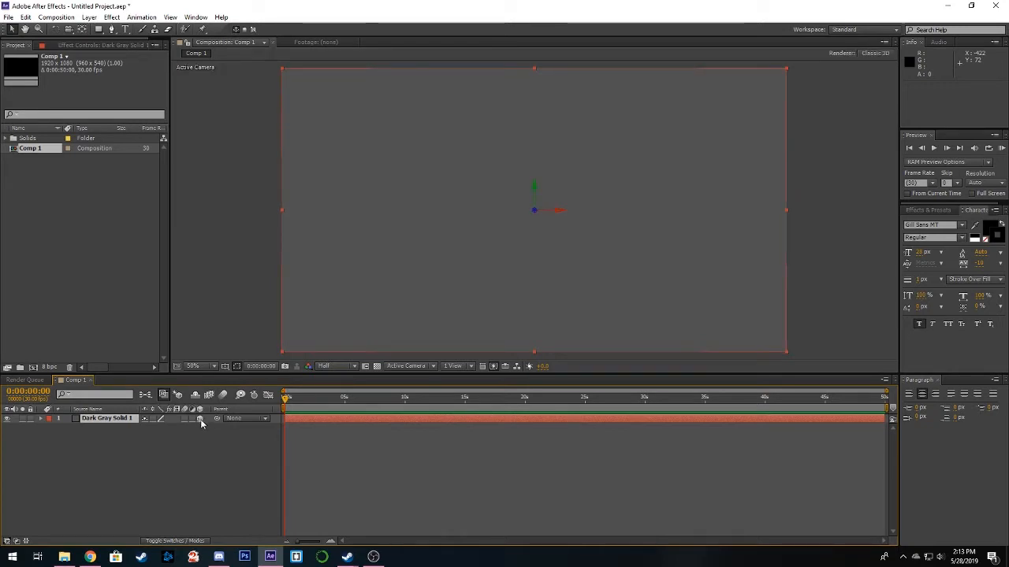
click(42, 418)
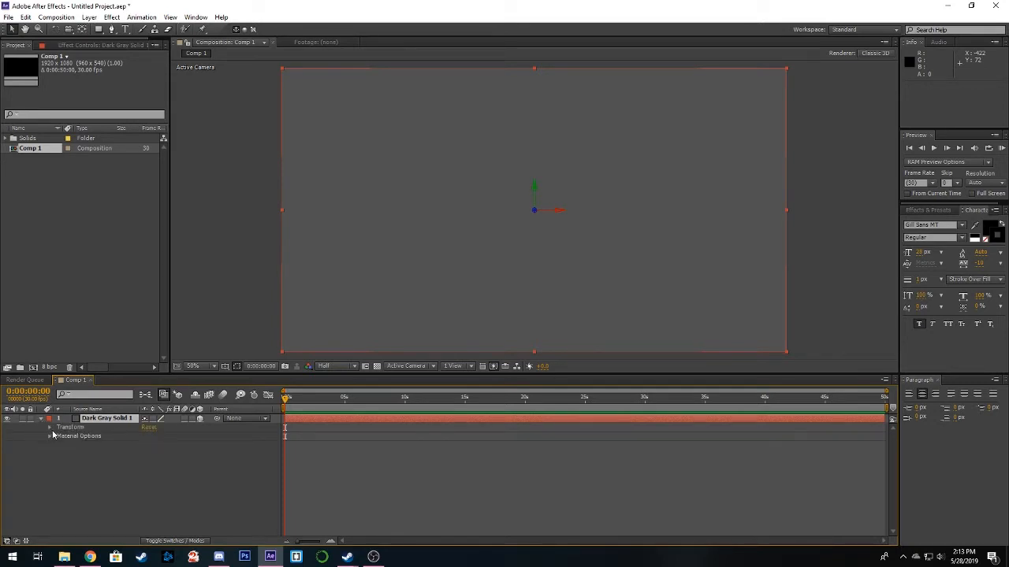
click(50, 428)
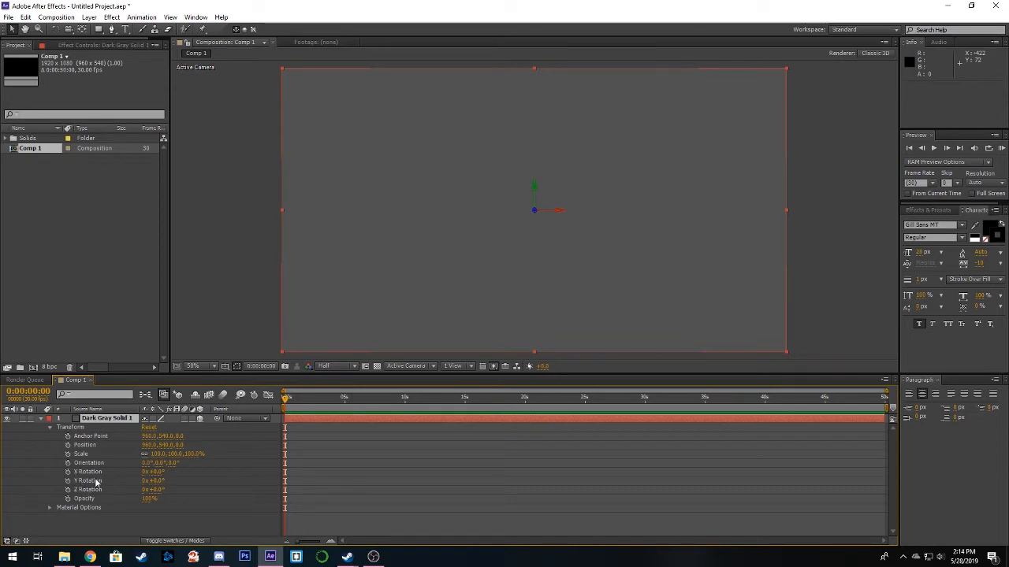
Toggle the solid's 3D setting off and on to compare the available transform properties
click(201, 422)
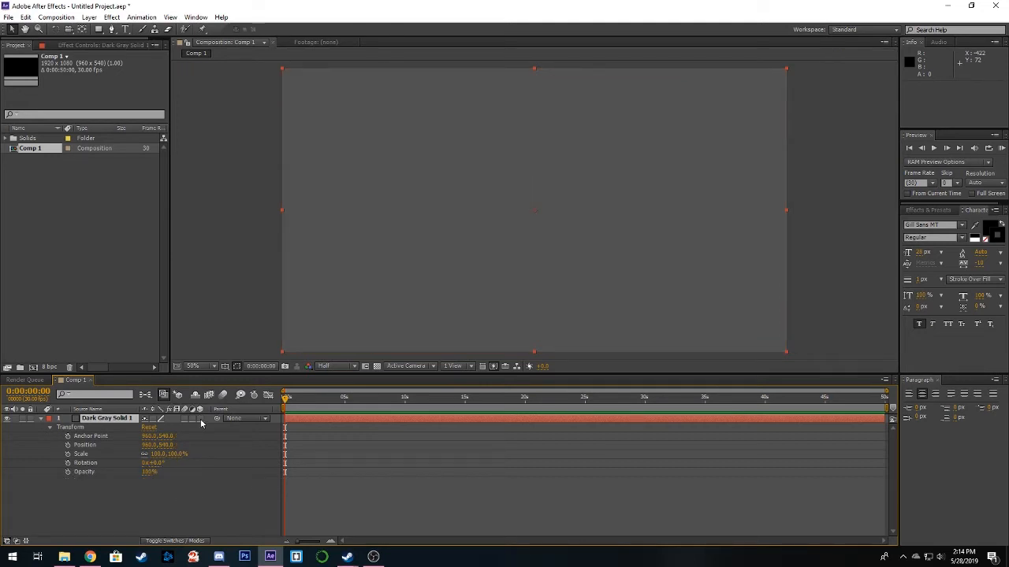
click(201, 423)
click(201, 422)
click(201, 423)
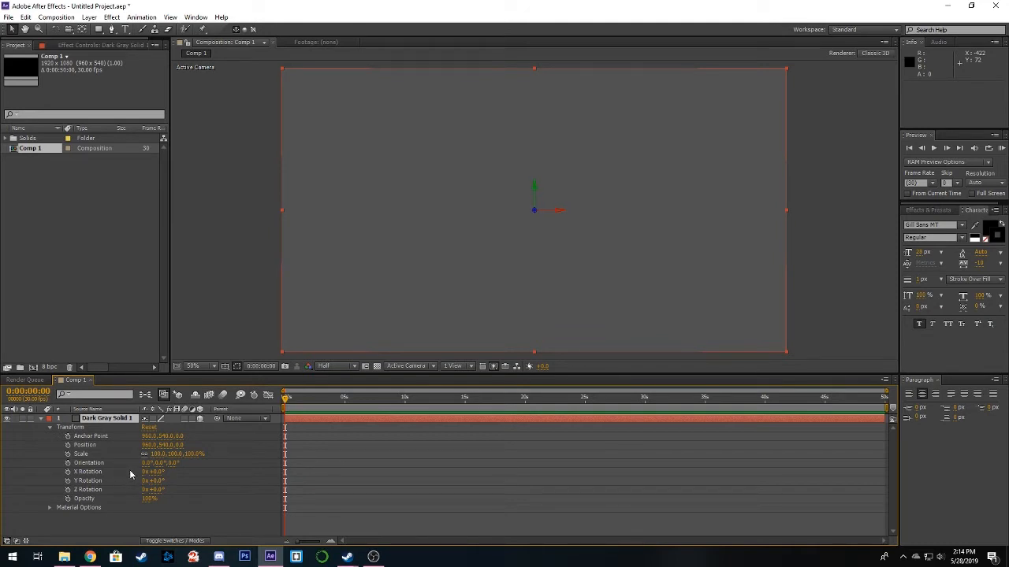
Tilt the solid to an X rotation of about -75° and lower it to about 960, 878, 91 as a floor
mouse_move(143, 472)
mouse_down()
mouse_move(161, 473)
mouse_move(123, 476)
mouse_up()
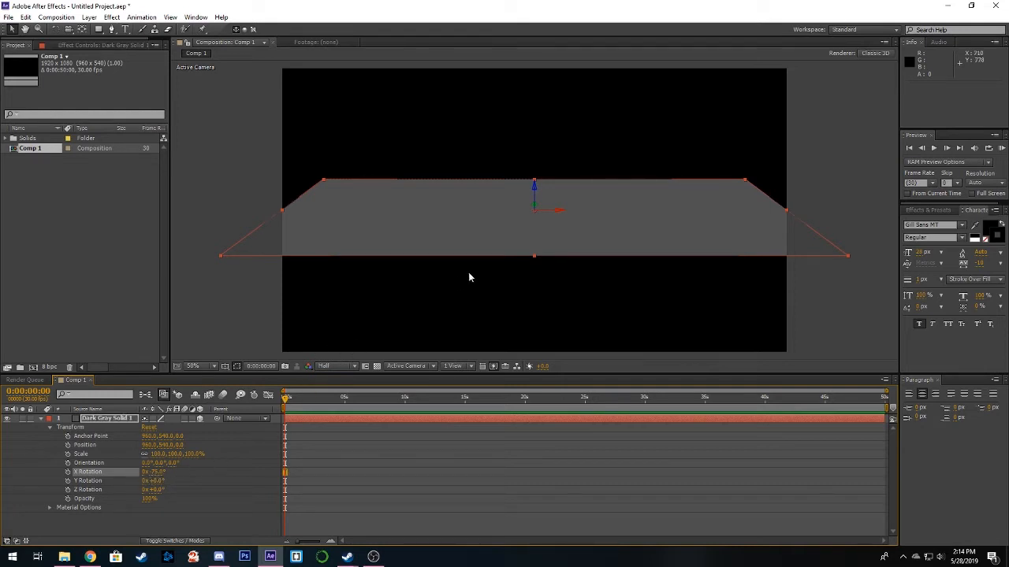
drag(534, 189, 534, 286)
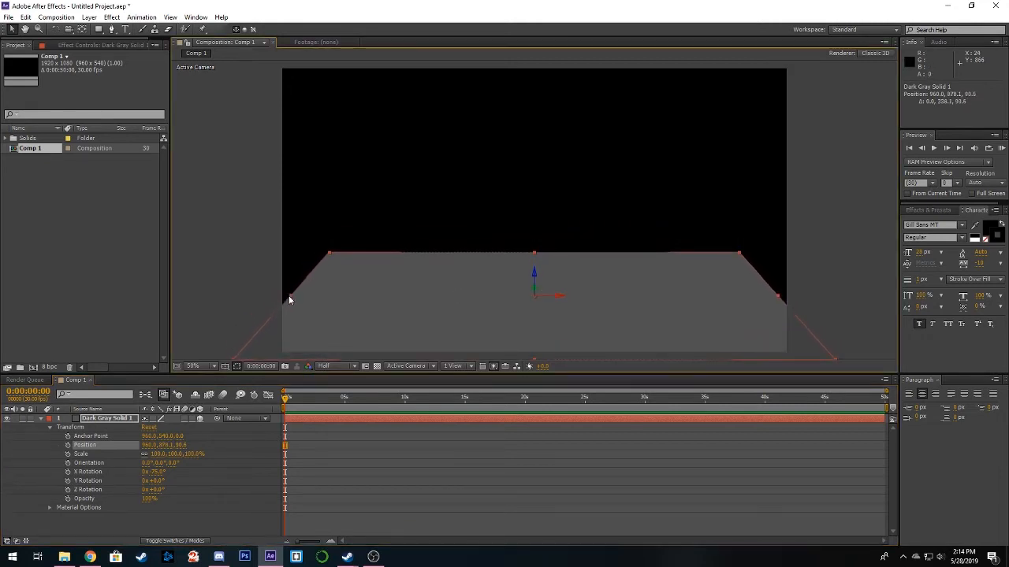
Widen the floor solid to about 142% horizontal scale so it spans the frame, and collapse its properties
drag(290, 298, 187, 299)
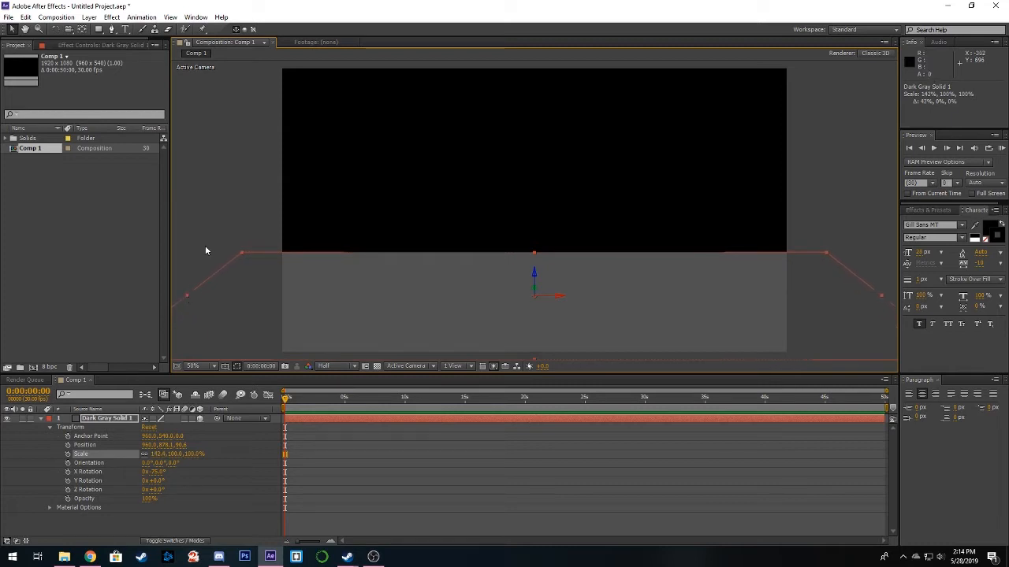
click(227, 207)
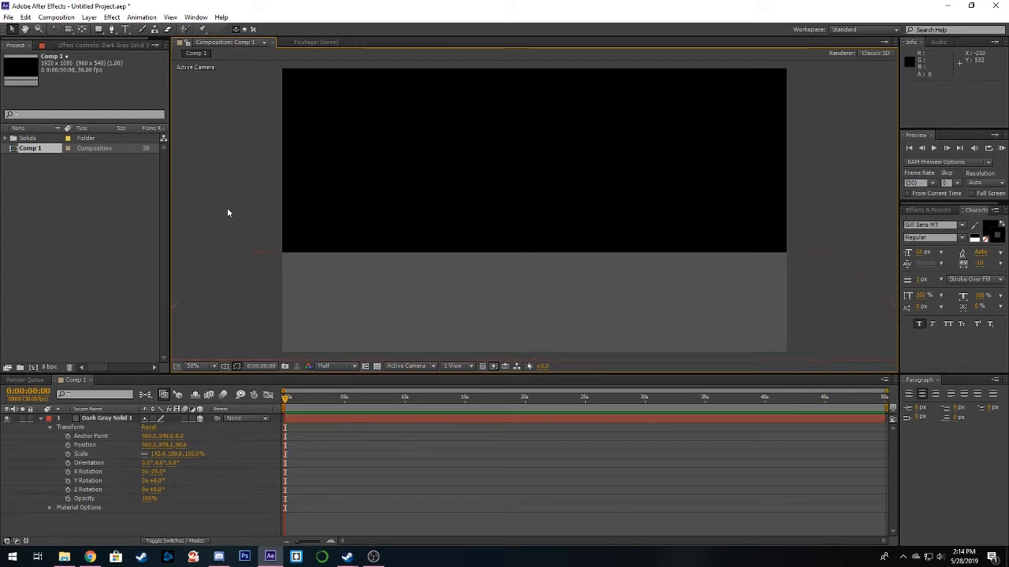
click(80, 417)
click(42, 420)
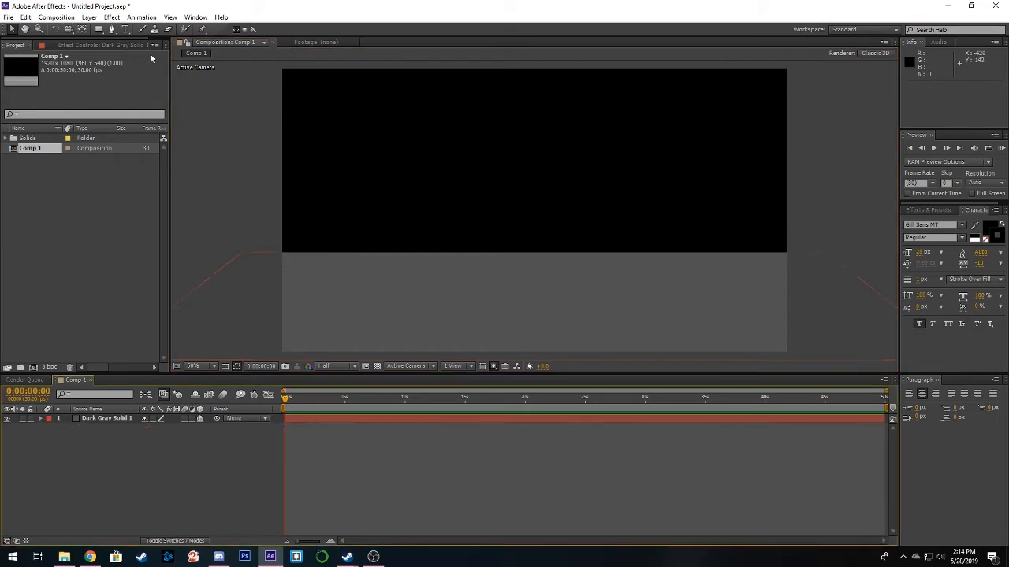
Create a text layer reading UDEMY over the floor and return to the Selection tool
click(125, 28)
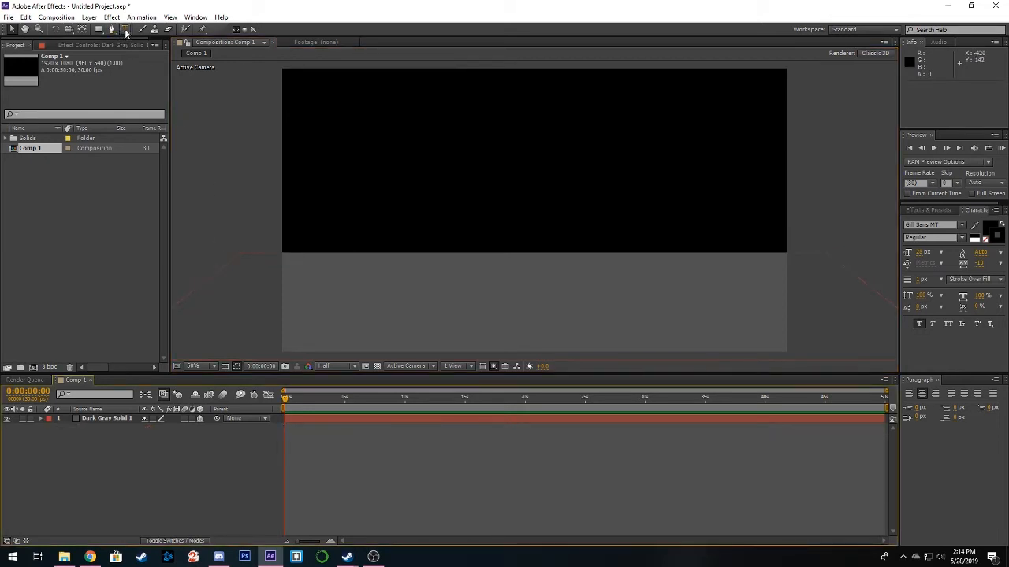
click(432, 288)
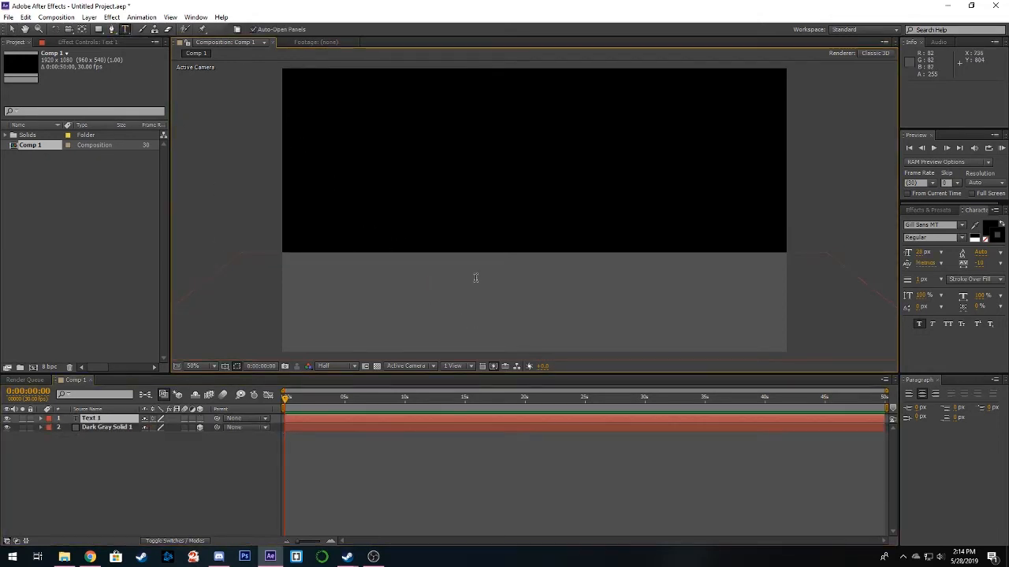
text(UDEMY)
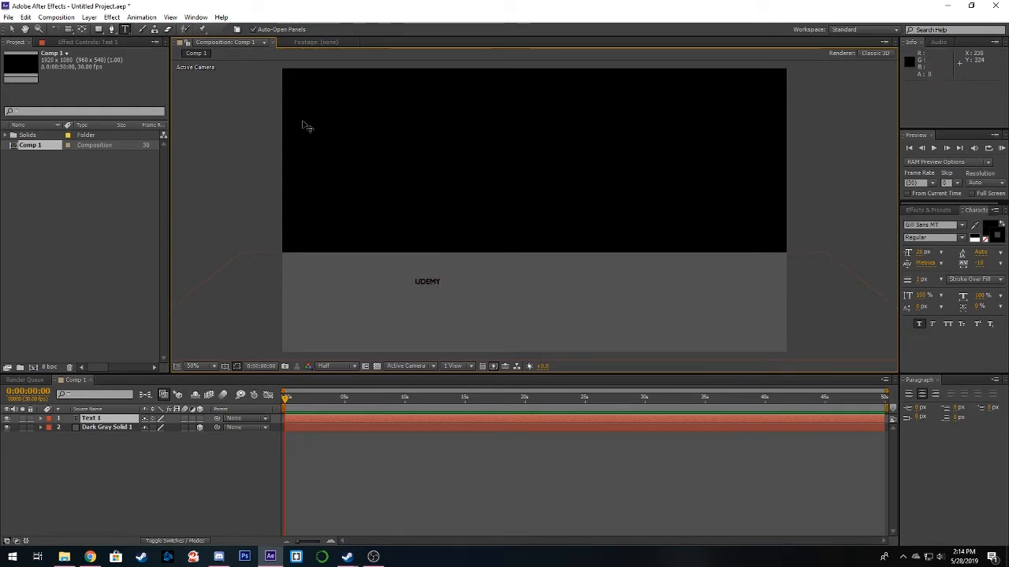
click(12, 29)
key(Caps_Lock)
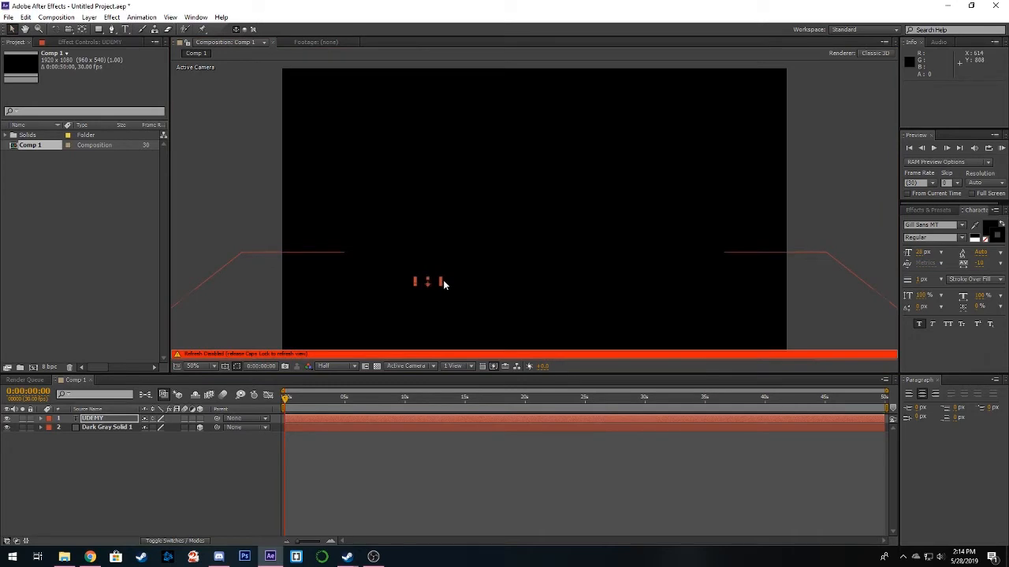
key(Caps_Lock)
Enlarge the UDEMY text and centre it on the floor at about 974, 840
drag(440, 277, 591, 202)
drag(521, 273, 616, 280)
drag(687, 212, 701, 195)
drag(574, 269, 580, 281)
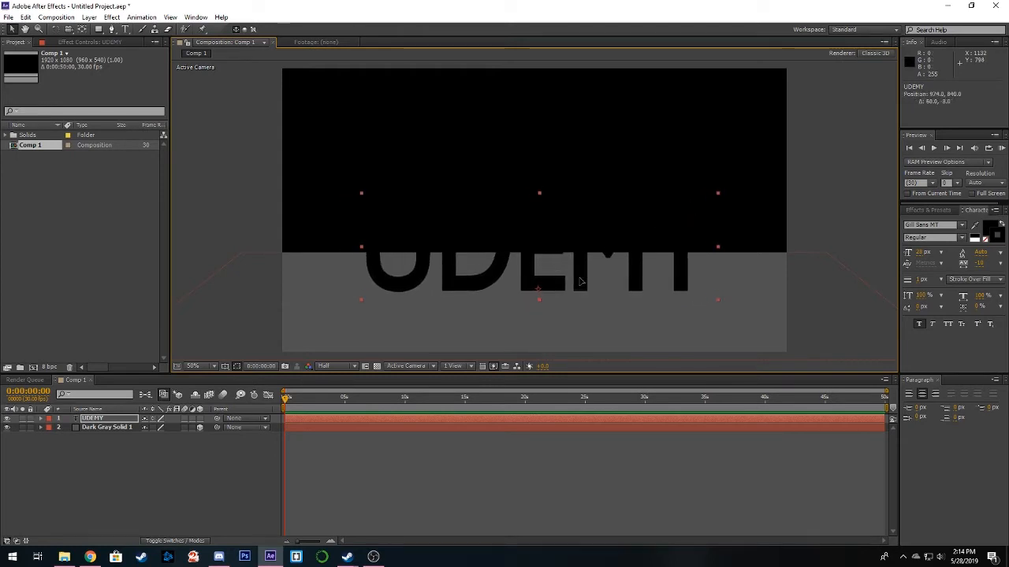
Set both the fill and the stroke colour of the UDEMY text to white (FFFFFF)
click(989, 230)
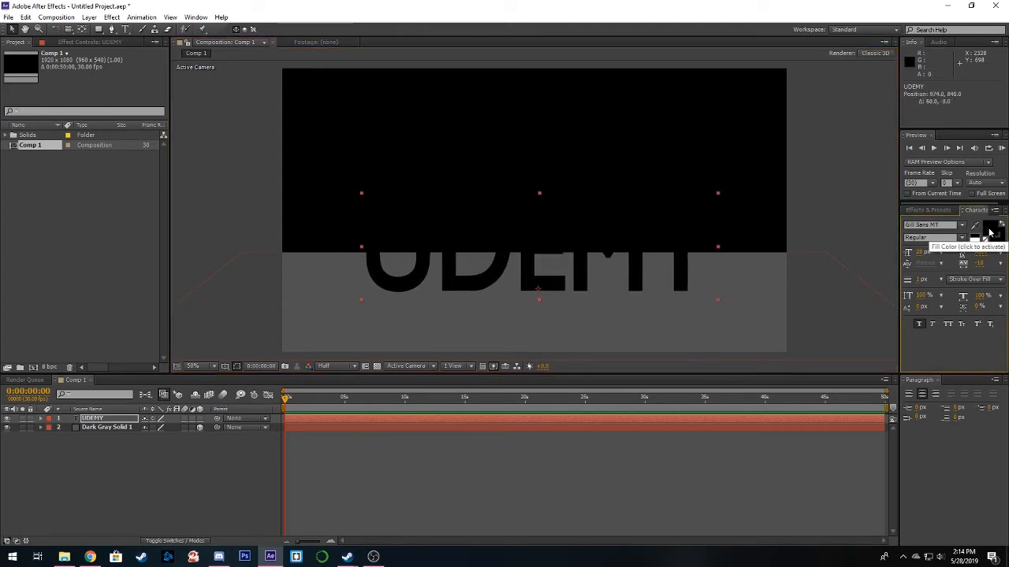
click(990, 229)
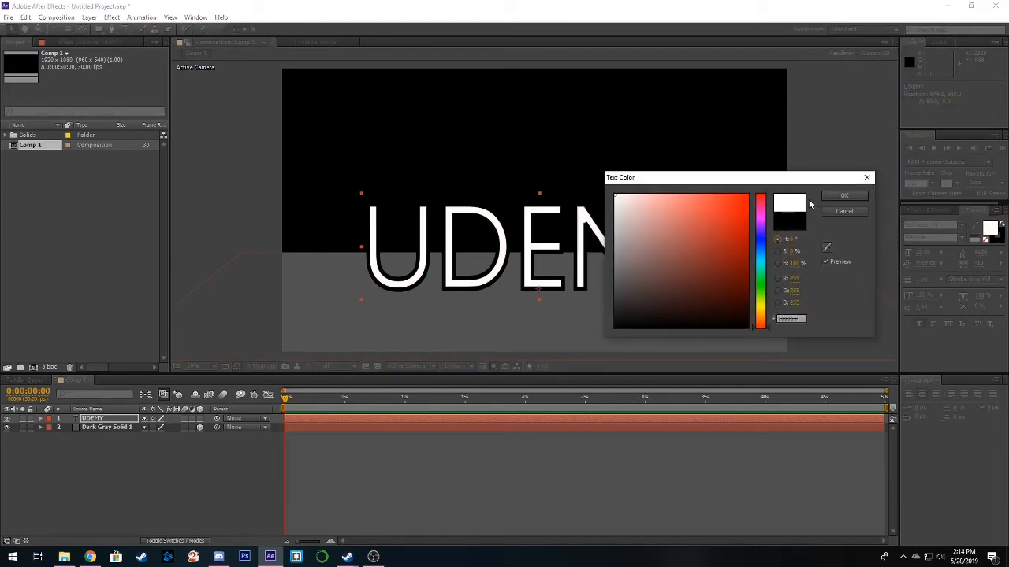
click(847, 196)
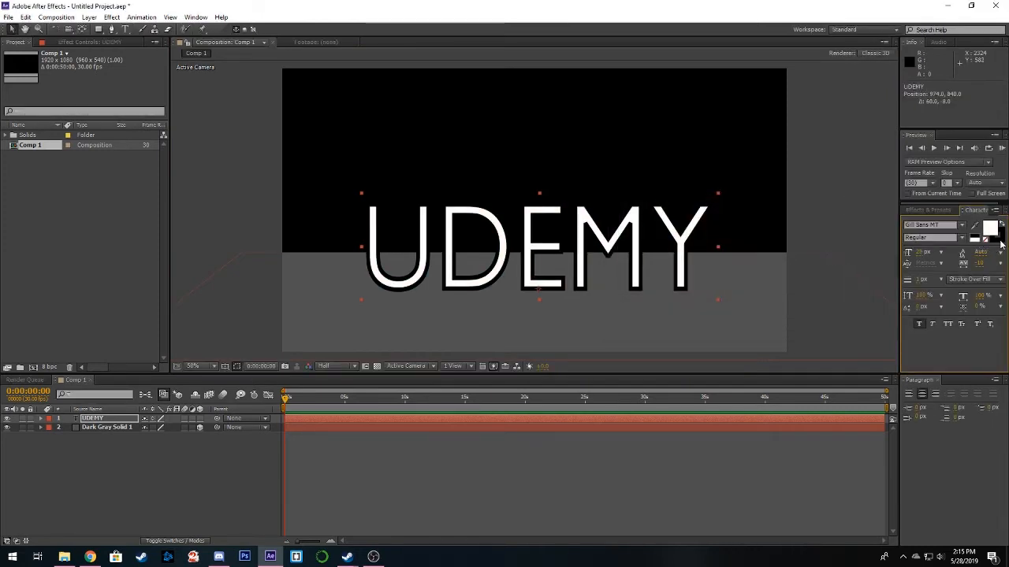
click(997, 235)
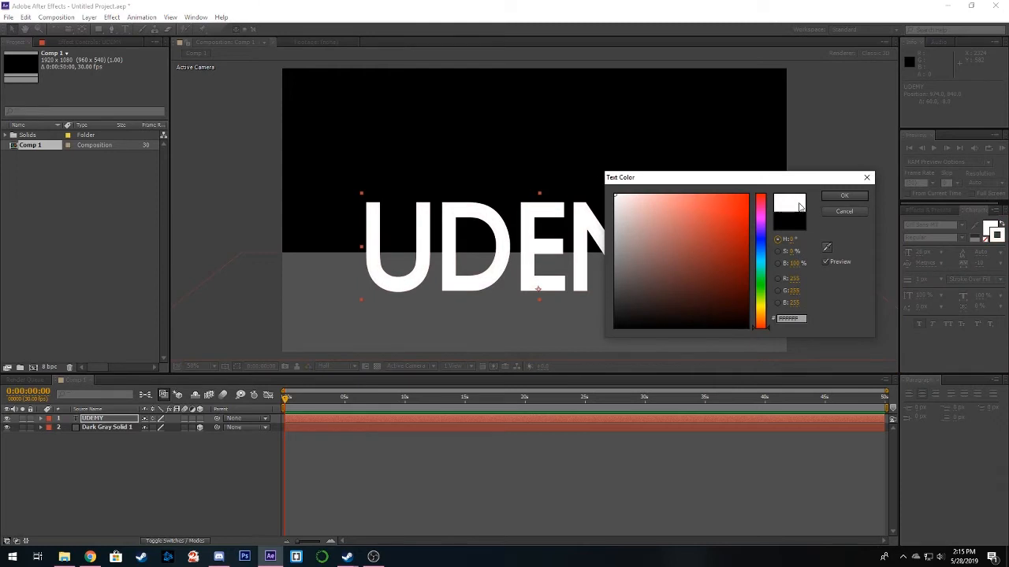
click(842, 196)
Narrow the UDEMY text to about 1362% horizontal scale and make it a 3D layer
drag(716, 247, 714, 249)
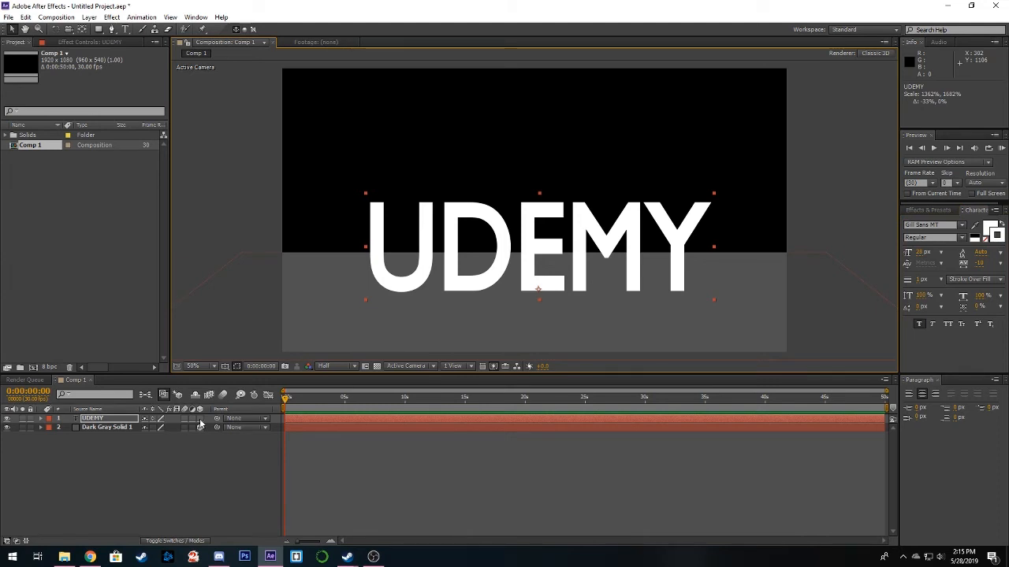
click(200, 419)
Duplicate the UDEMY text layer and lay the copy back to an X rotation of about -78°
click(101, 420)
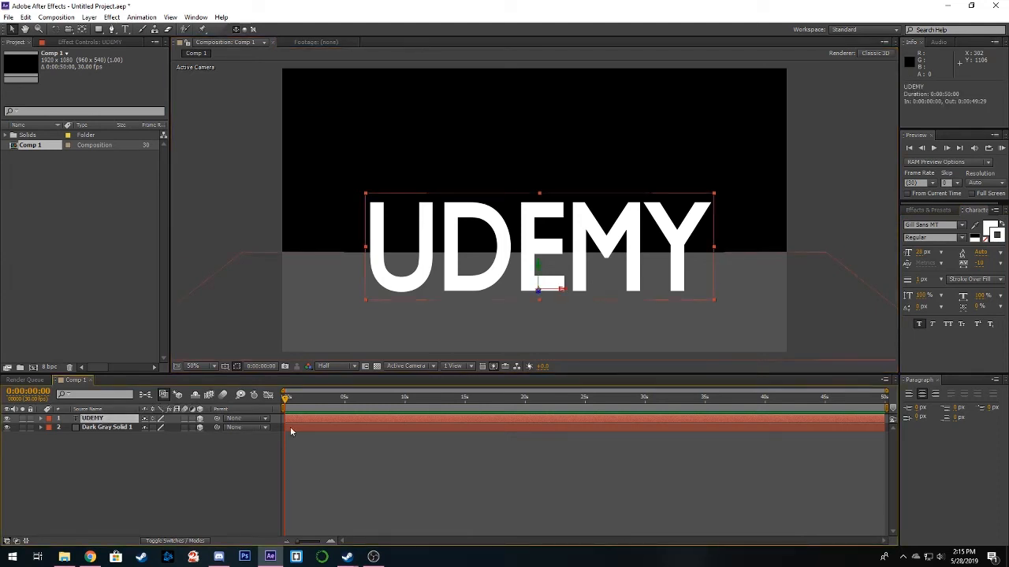
key(ctrl+d)
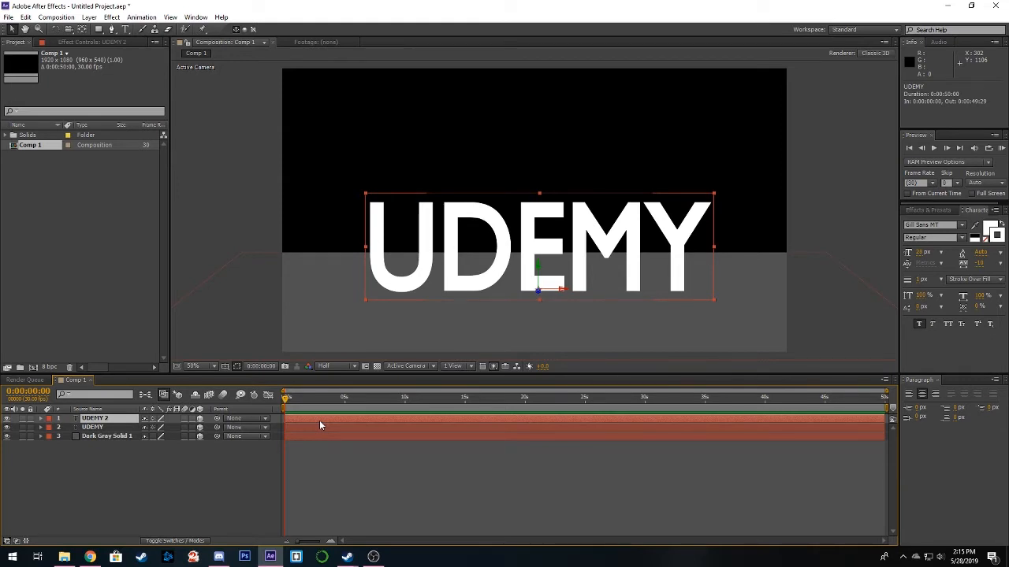
click(40, 419)
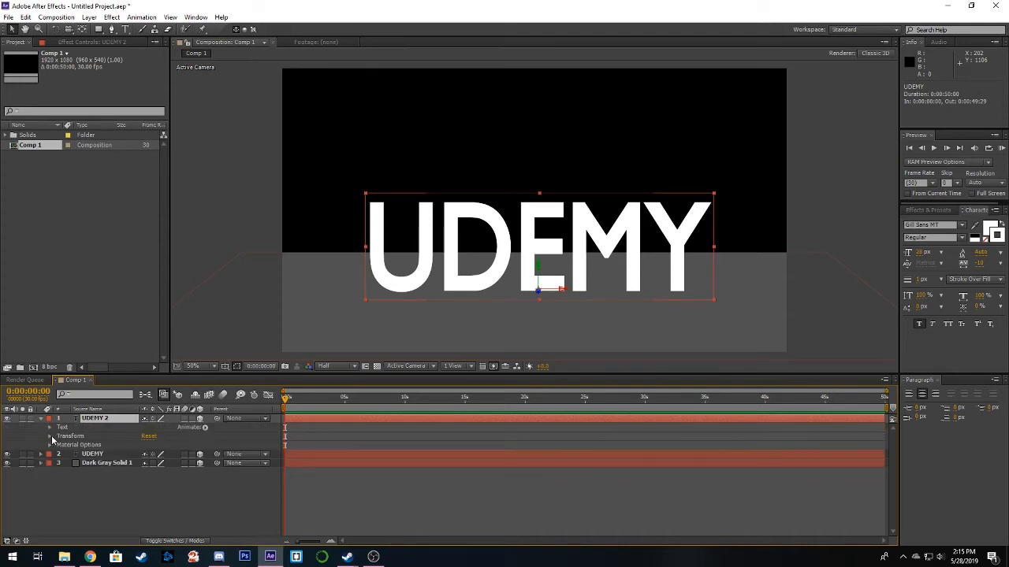
click(50, 438)
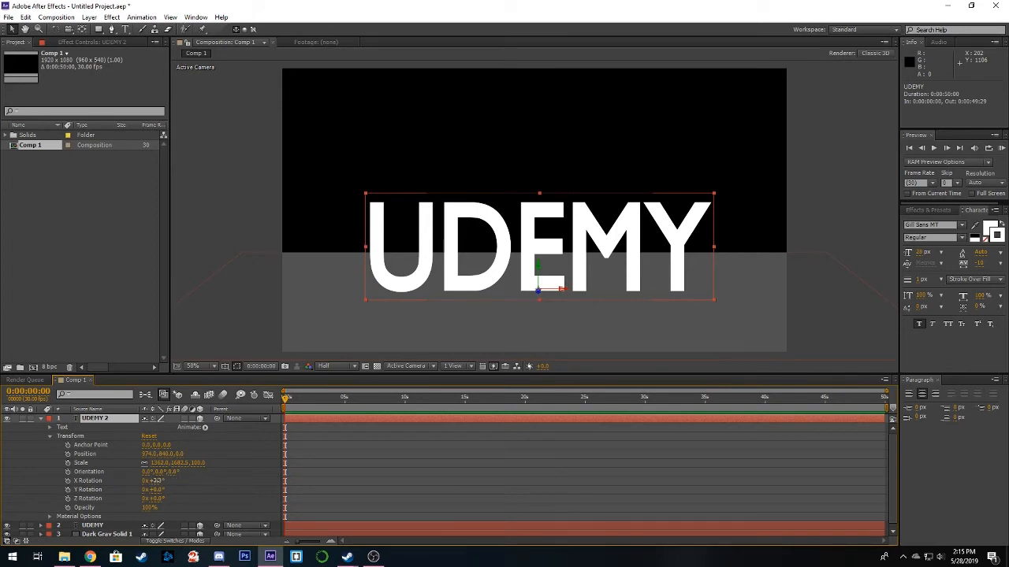
drag(155, 481, 119, 484)
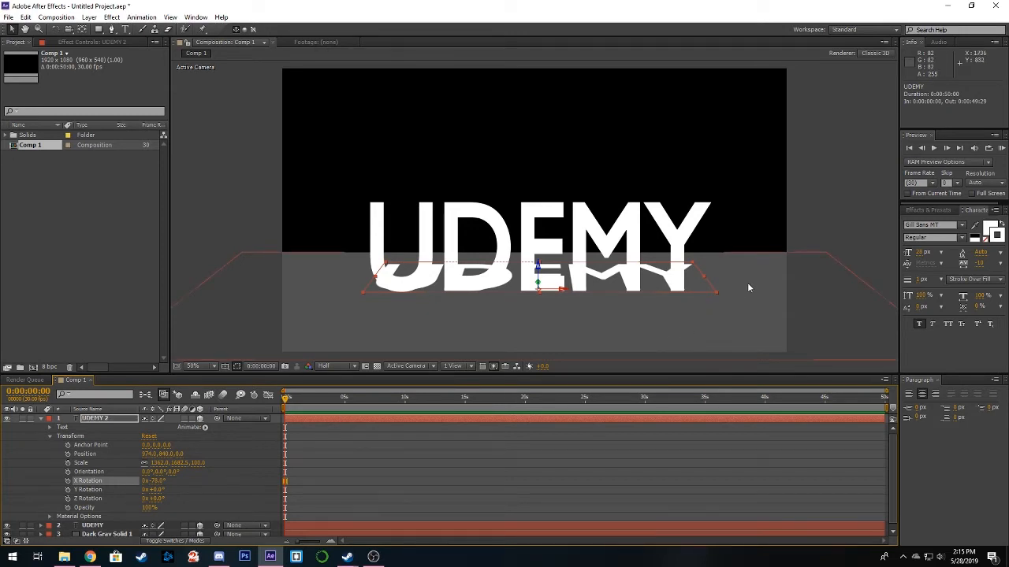
Set both the fill and the stroke colour of the flat UDEMY 2 copy to black
click(991, 231)
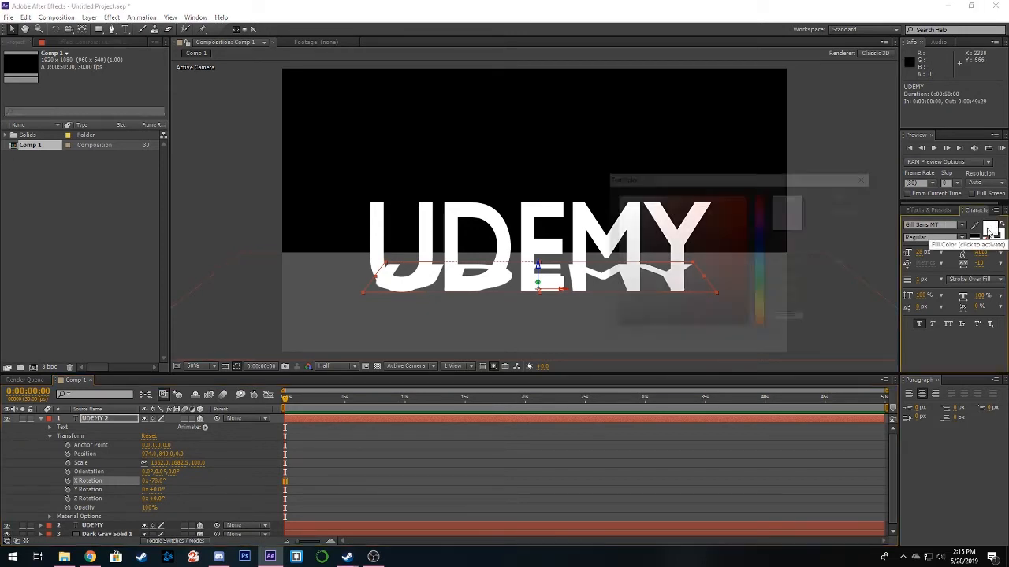
click(863, 198)
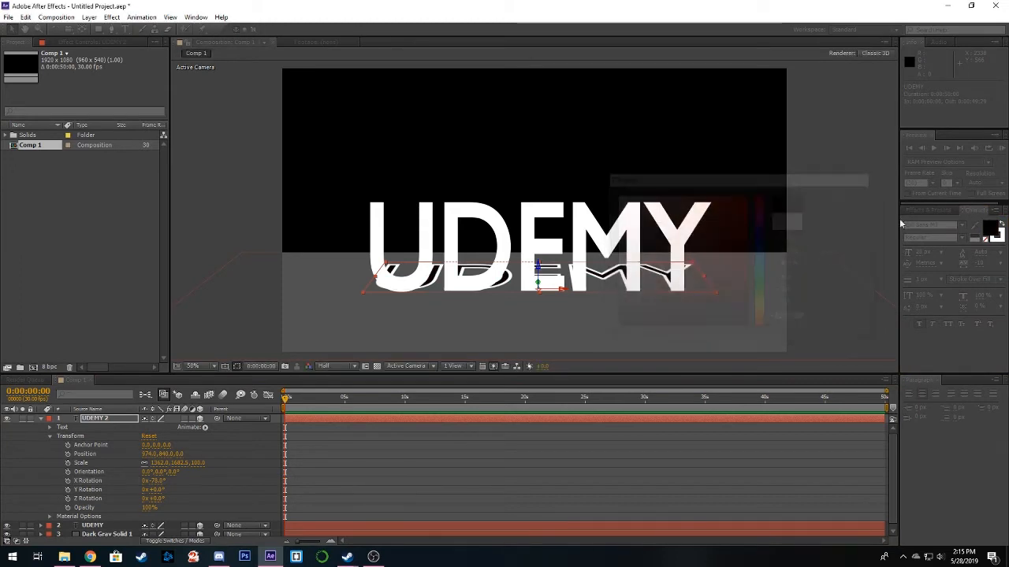
click(997, 233)
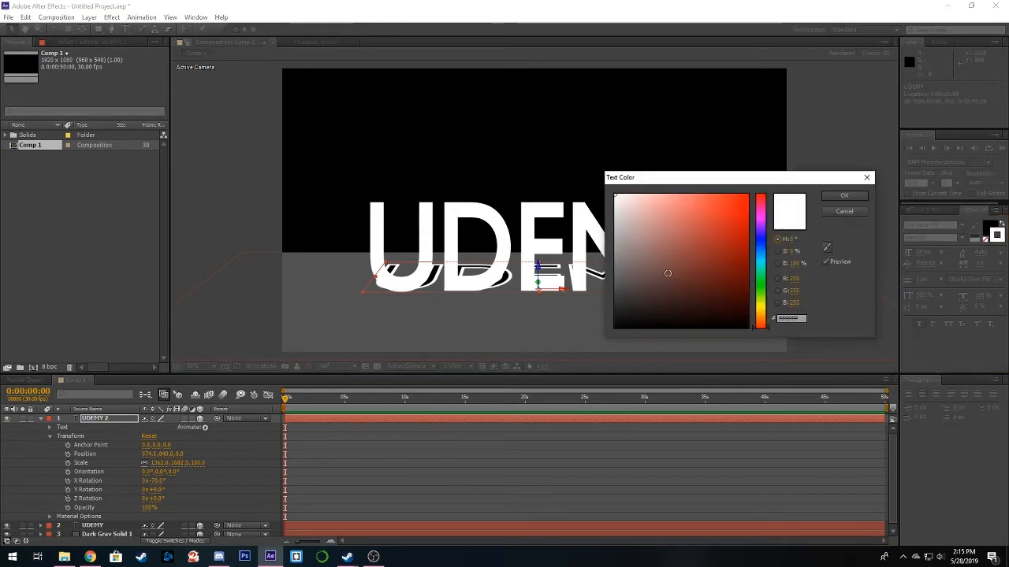
click(844, 195)
Nudge the upright UDEMY text to about 974, 835, -7.9 so its base meets the shadow, then deselect it
key(slash)
drag(492, 228, 563, 171)
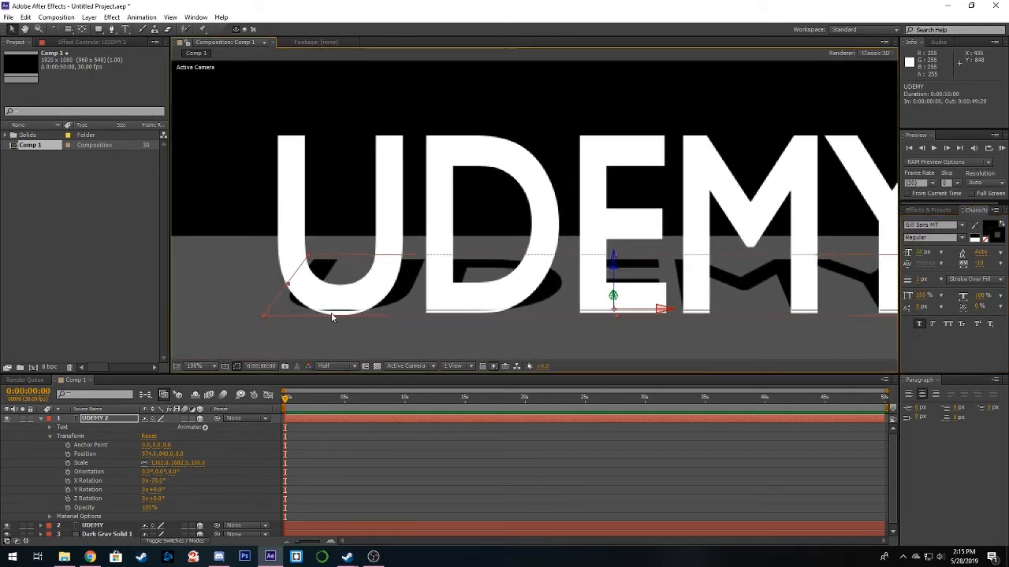
click(397, 238)
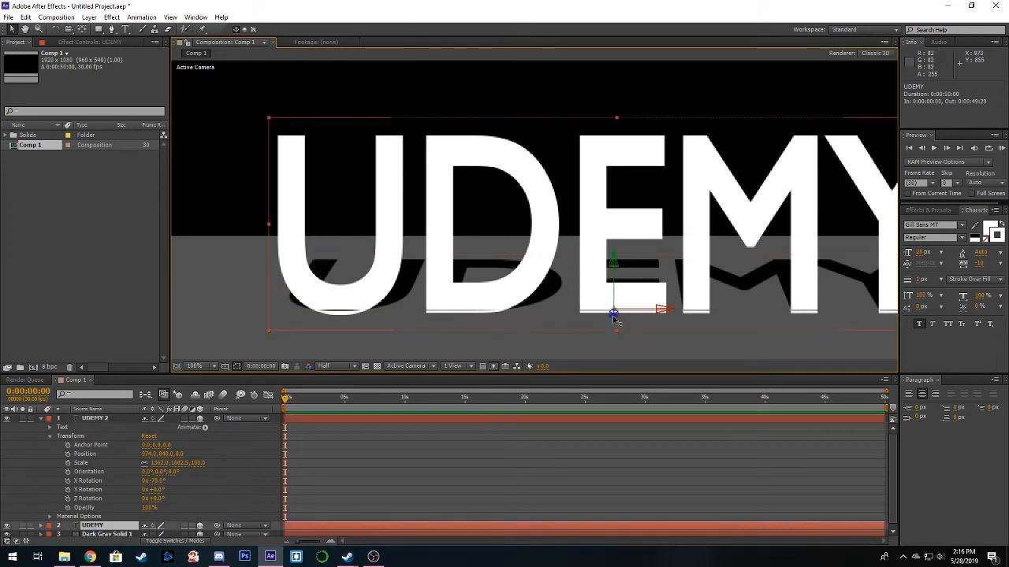
drag(615, 317, 613, 322)
drag(616, 266, 614, 264)
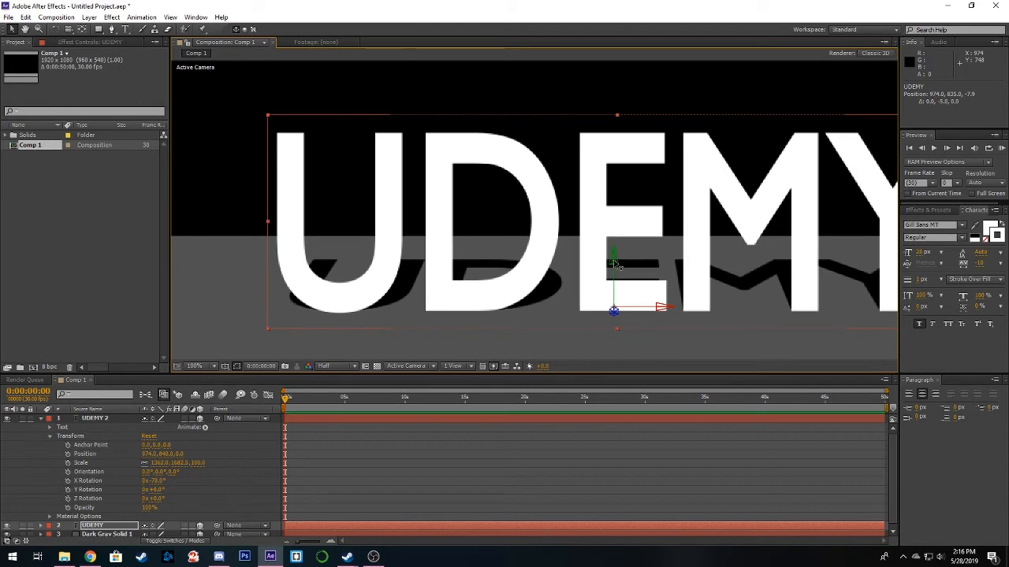
drag(644, 234, 612, 248)
scroll(606, 239, down, 1)
scroll(607, 257, up, 1)
scroll(614, 239, down, 1)
click(831, 208)
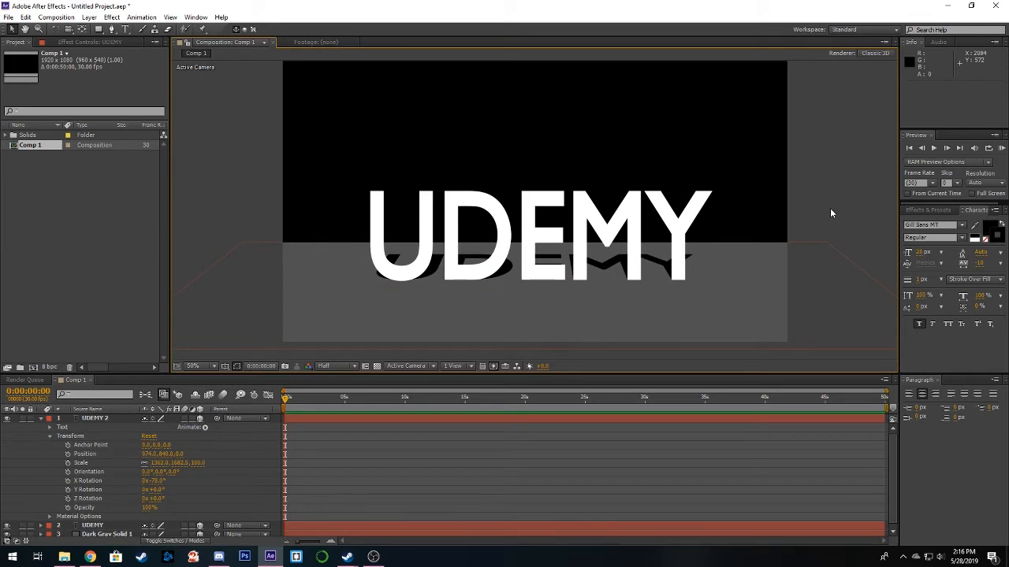
Collapse the UDEMY 2 layer's properties and add a new camera layer to the composition
click(41, 418)
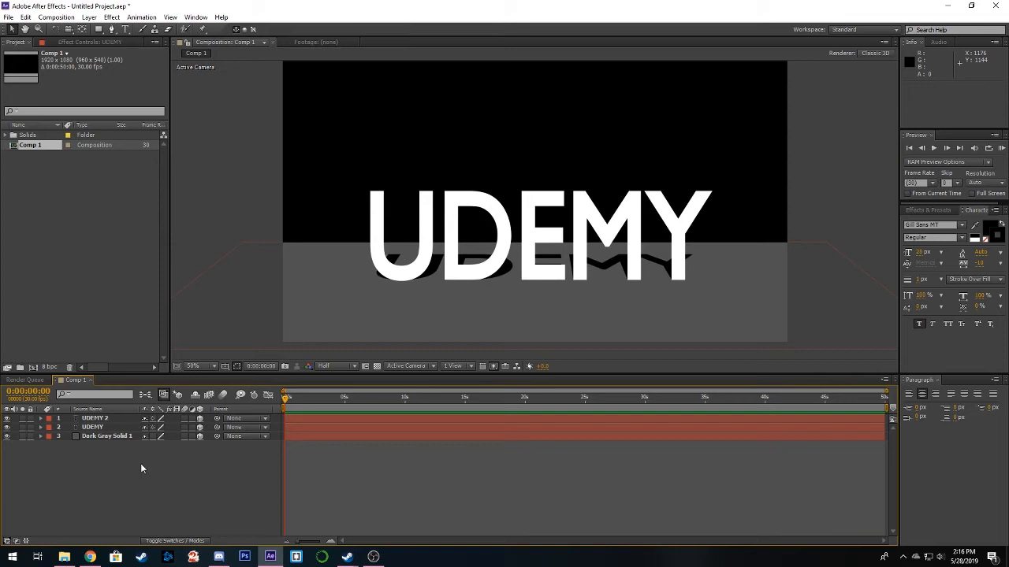
click(88, 18)
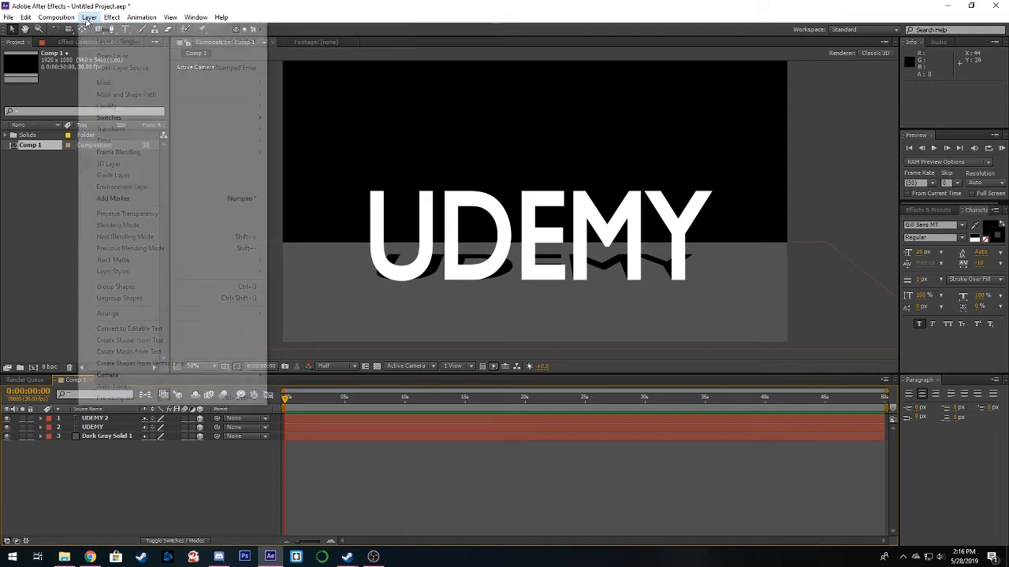
mouse_move(197, 33)
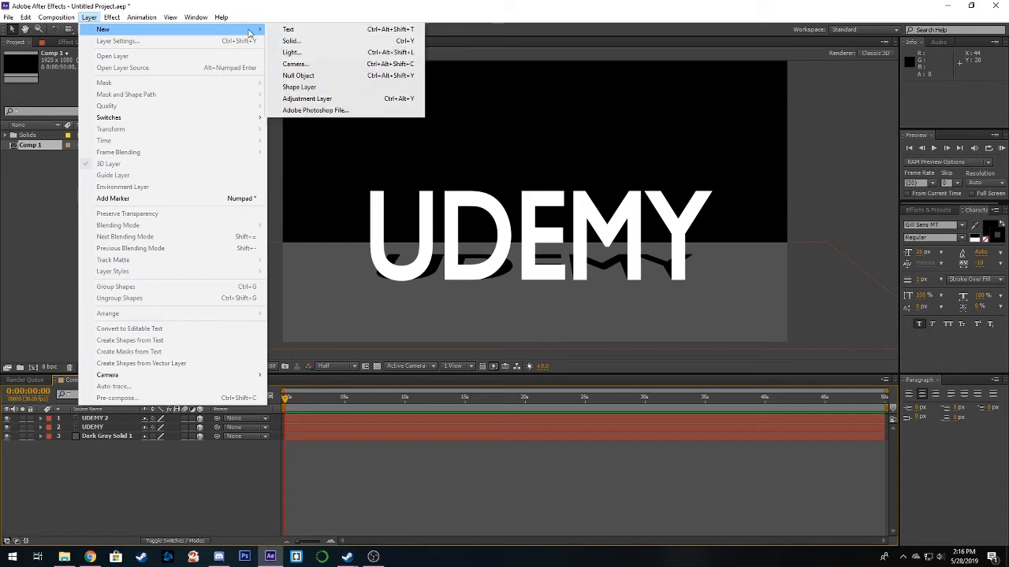
click(322, 66)
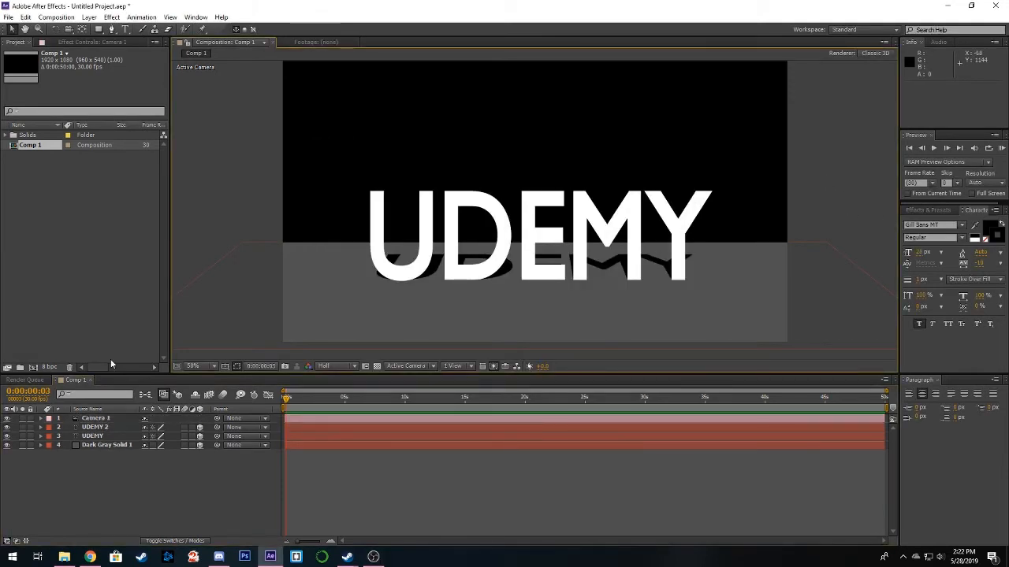
With the current time at 0:00:00:00, swing the camera to one side by setting its X position to about -1669
click(41, 419)
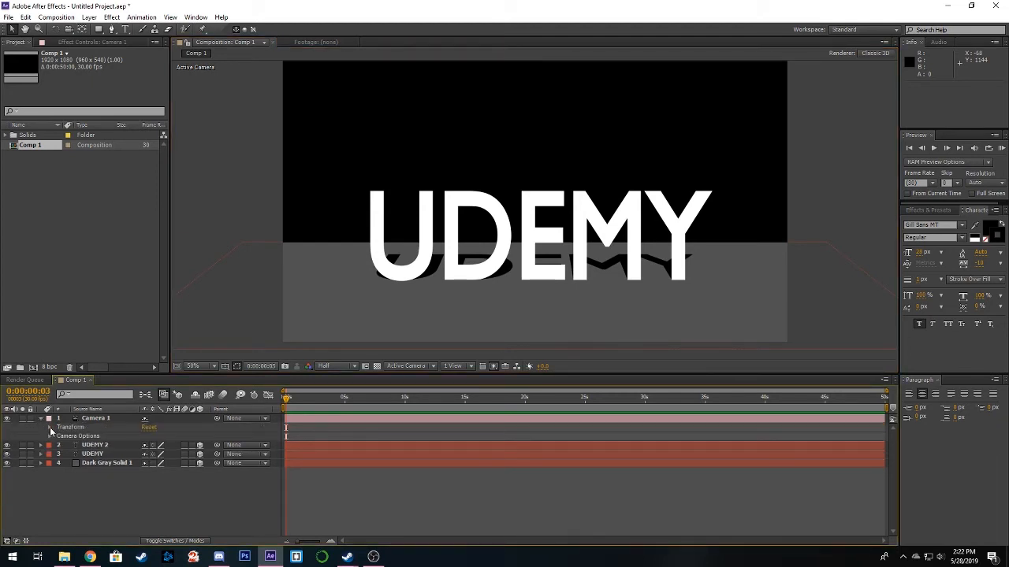
click(50, 427)
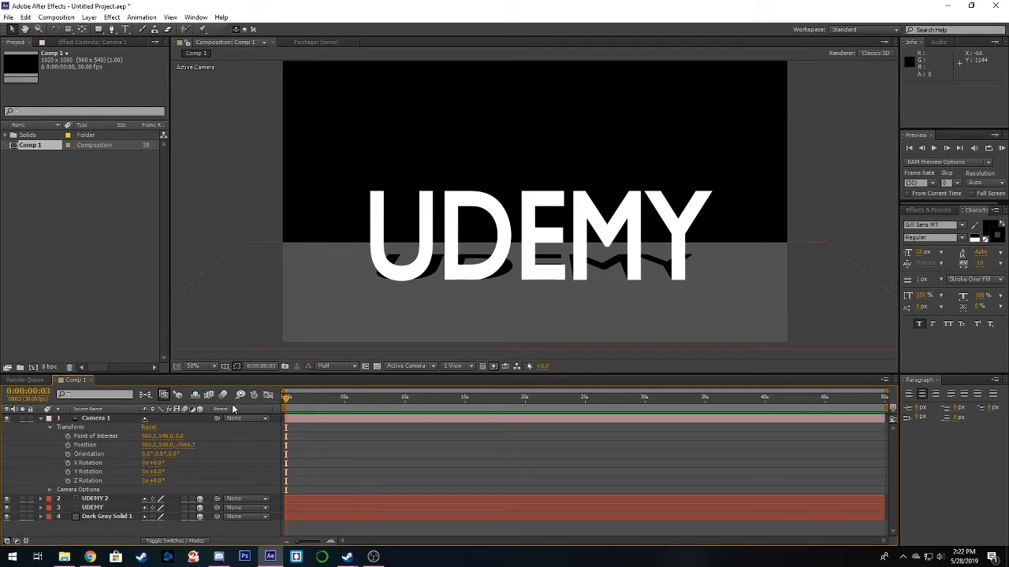
drag(289, 400, 284, 400)
drag(285, 400, 408, 409)
drag(407, 409, 285, 407)
click(146, 446)
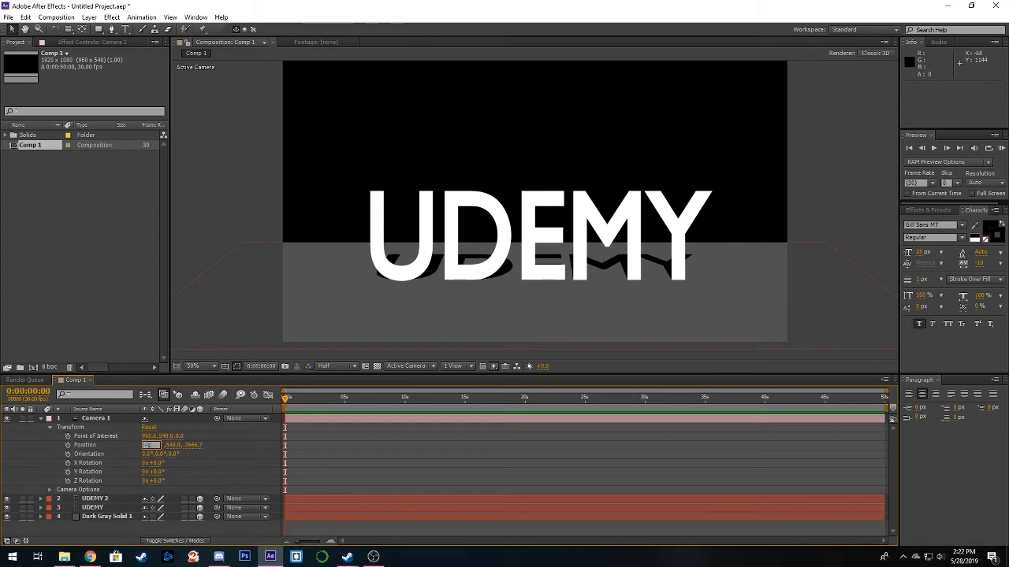
key(Return)
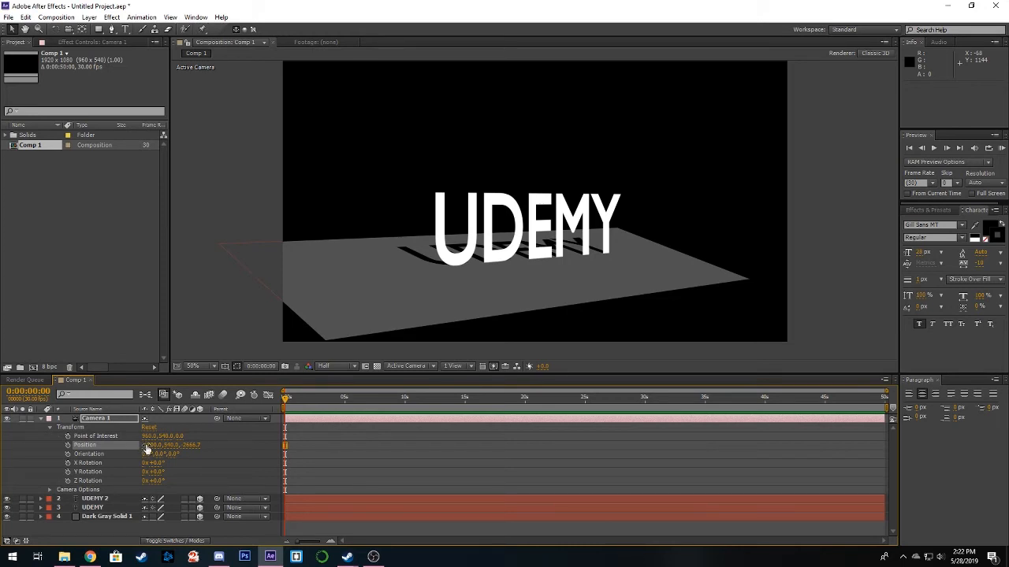
drag(149, 449, 74, 455)
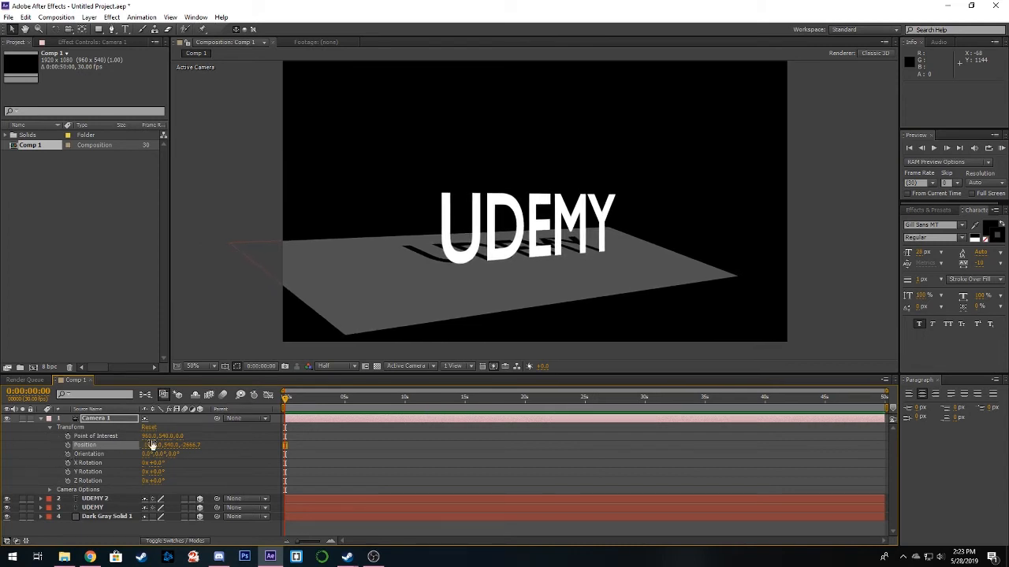
Bring the camera closer to the text by adjusting its position to about -1293, 553, -1365.7
drag(168, 445, 21, 513)
drag(168, 446, 503, 425)
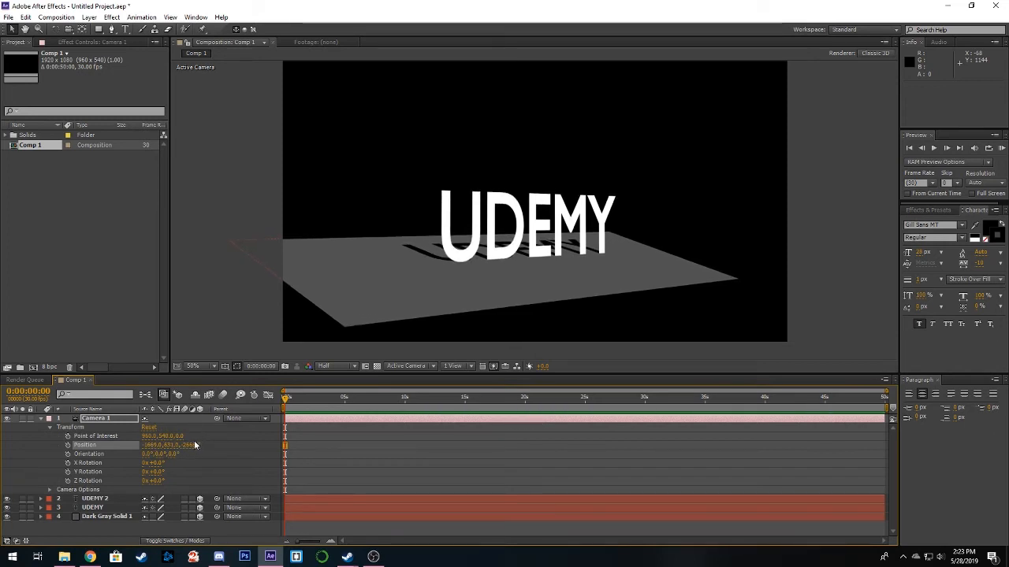
drag(188, 447, 850, 424)
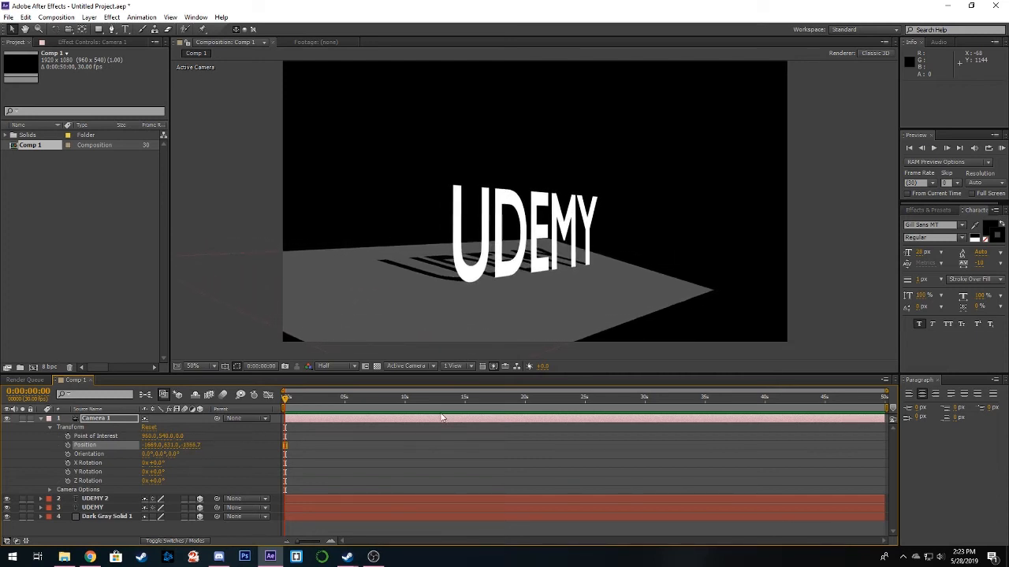
drag(147, 446, 343, 441)
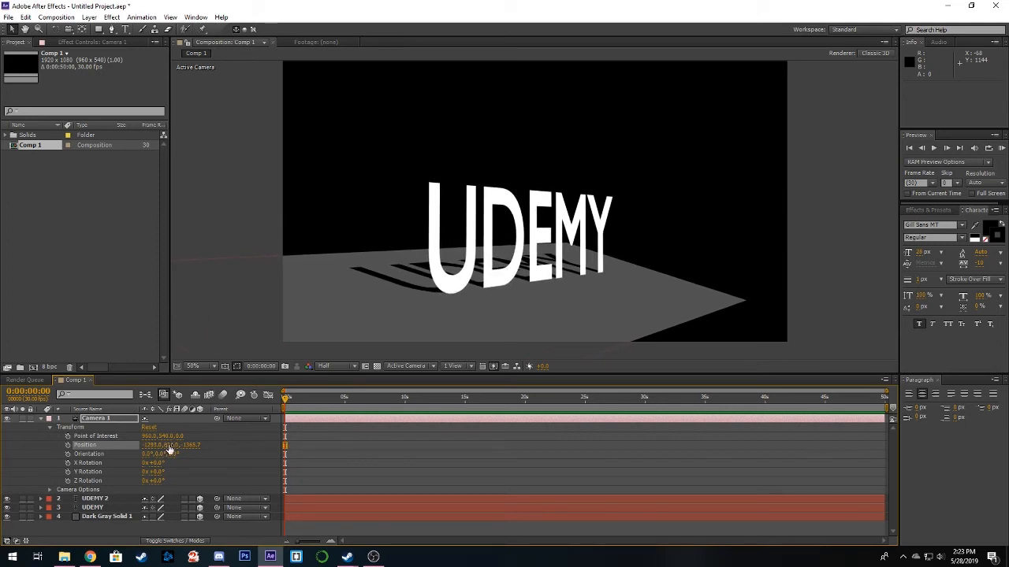
drag(170, 447, 136, 436)
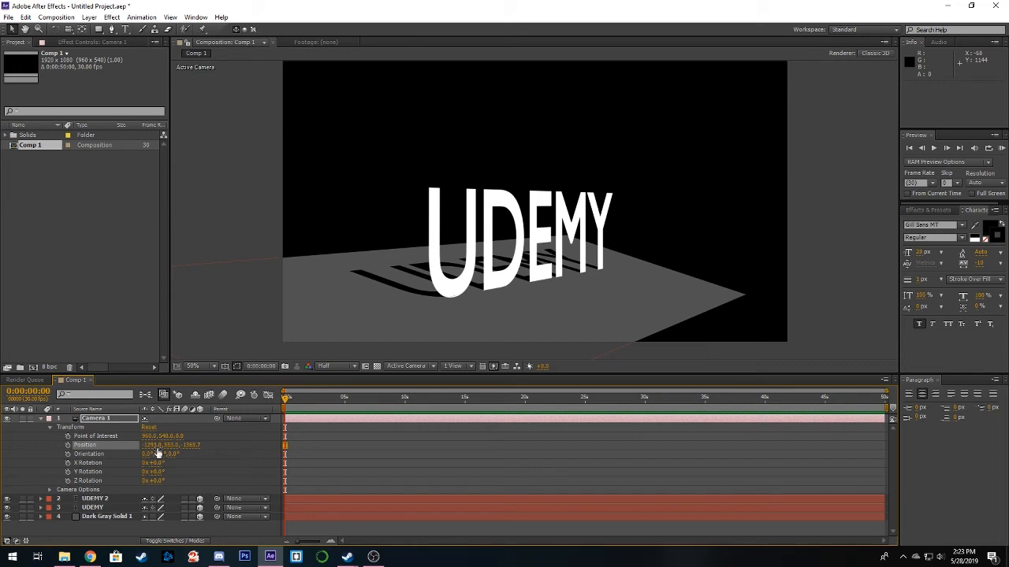
Start keyframing the camera's position at 0:00:00:00, and at 0:00:04:27 move it in front of the text at X about 882
click(68, 446)
drag(285, 399, 344, 403)
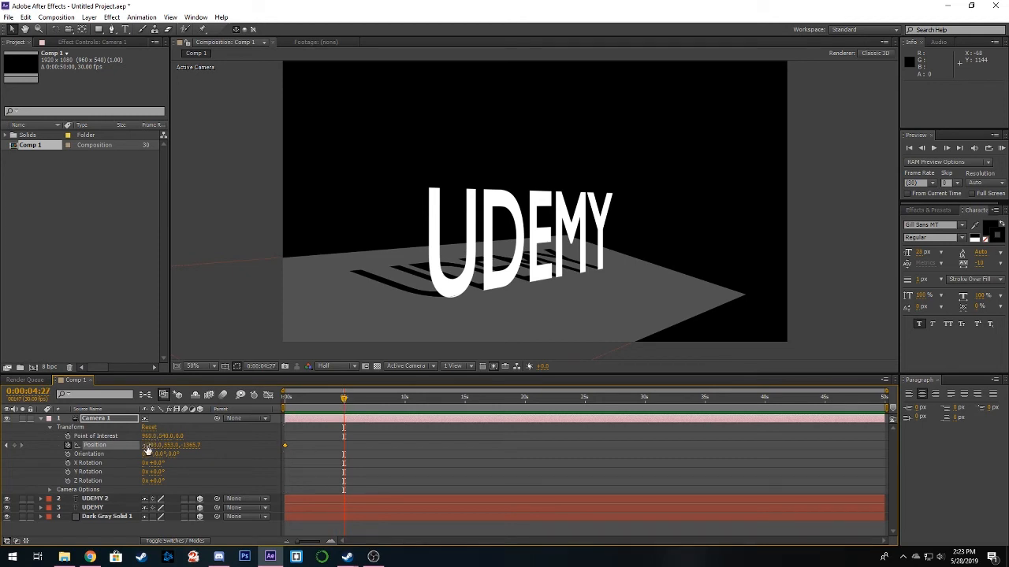
drag(147, 447, 943, 440)
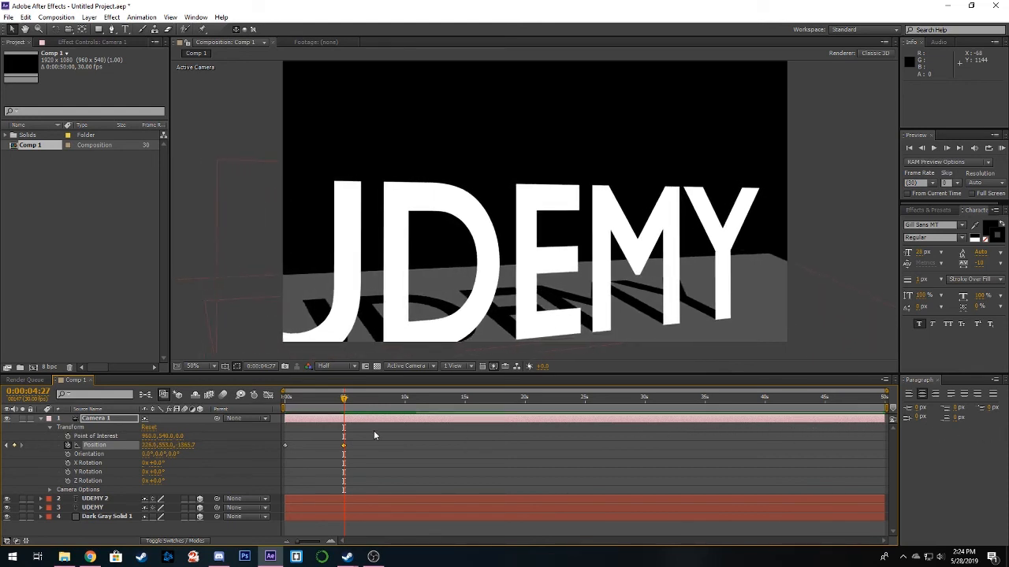
drag(146, 446, 470, 432)
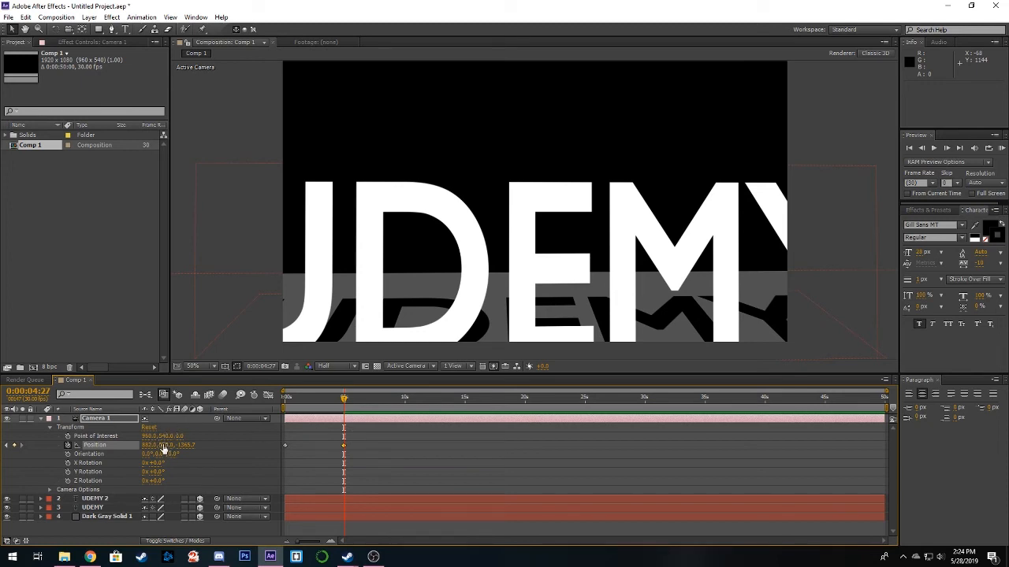
Undo the stray camera position change and pull the camera back to a Z position of about -1797.7 at 0:00:04:27
drag(163, 446, 187, 450)
key(ctrl+z)
drag(82, 453, 2, 467)
mouse_move(184, 446)
mouse_down()
mouse_move(158, 445)
mouse_move(167, 446)
mouse_up()
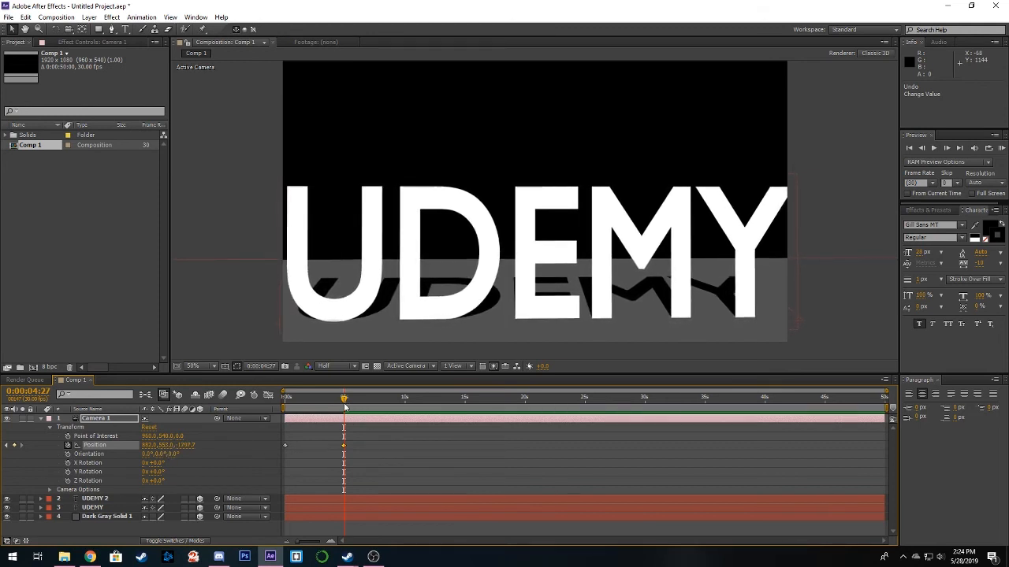
At 0:00:09:28, move the camera to the opposite side of the text at X position about 3022
drag(345, 400, 404, 400)
drag(144, 445, 1008, 409)
drag(835, 446, 830, 445)
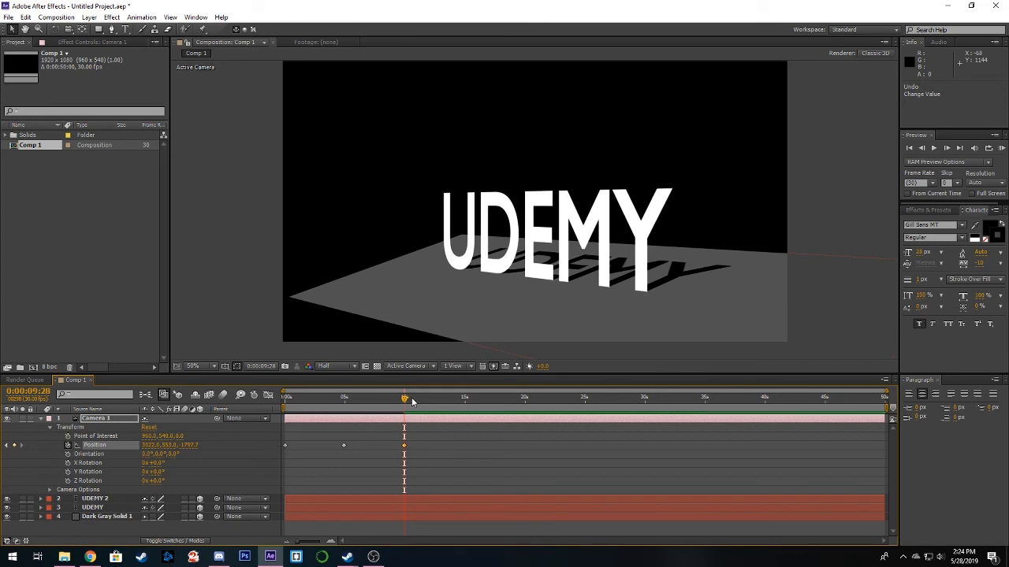
Scrub back to 0:00:00:00 and retime the last two camera keyframes to about 5 and 2.5 seconds
drag(404, 400, 353, 408)
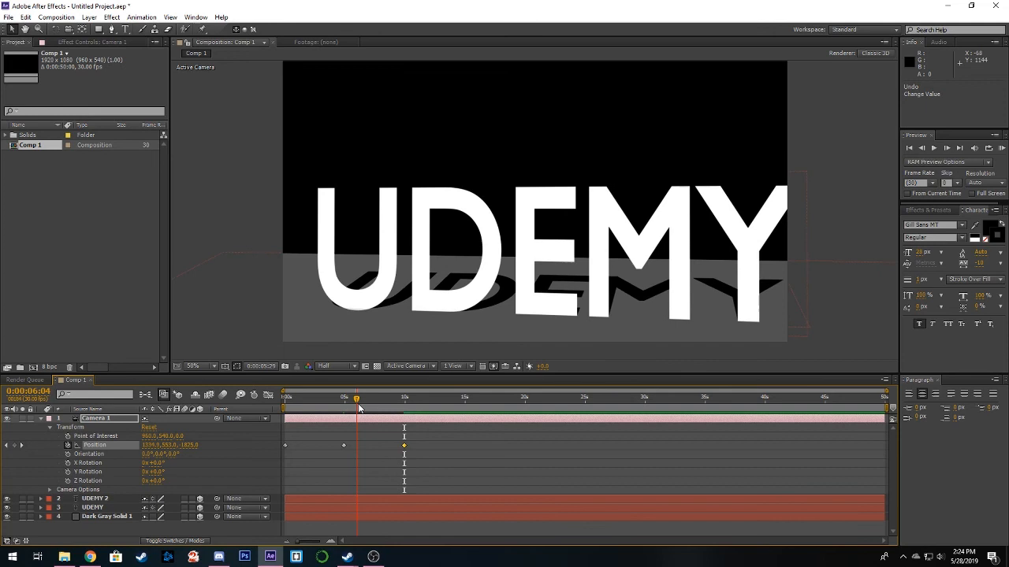
drag(359, 406, 284, 418)
click(343, 447)
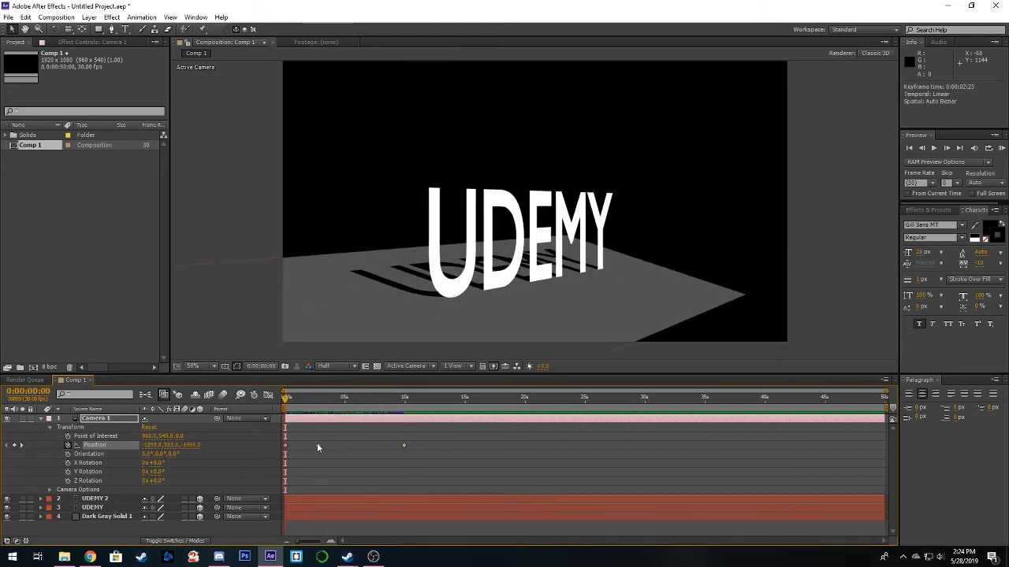
click(315, 446)
End the work area at 0:00:05:00 and run a RAM preview of the camera move
drag(886, 412, 349, 420)
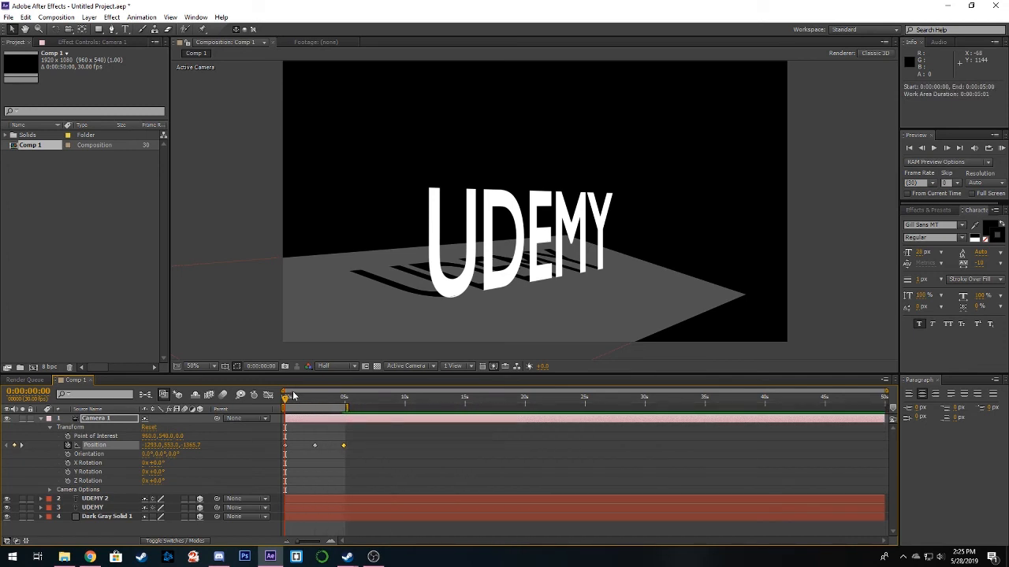
click(1001, 148)
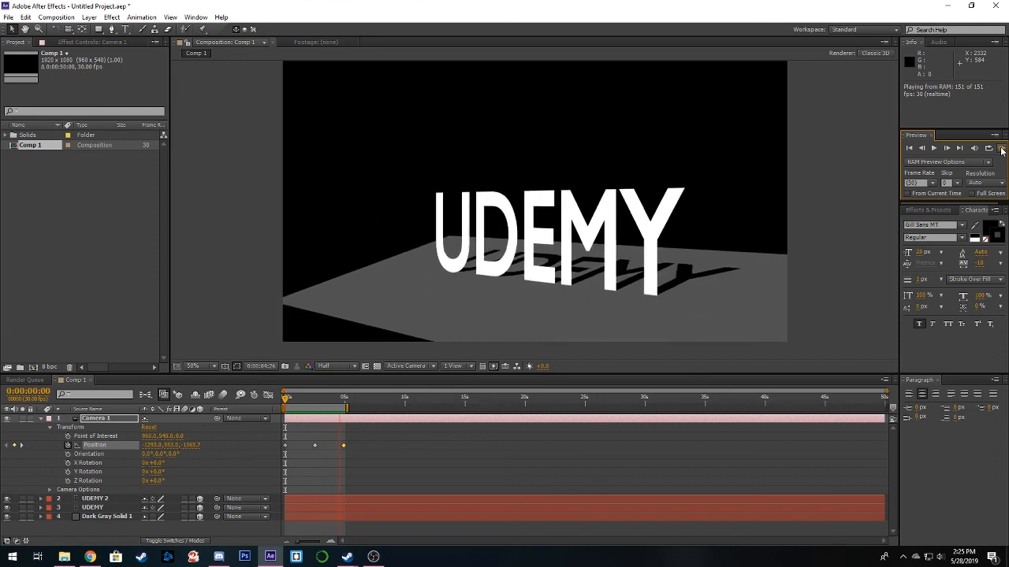
click(1002, 149)
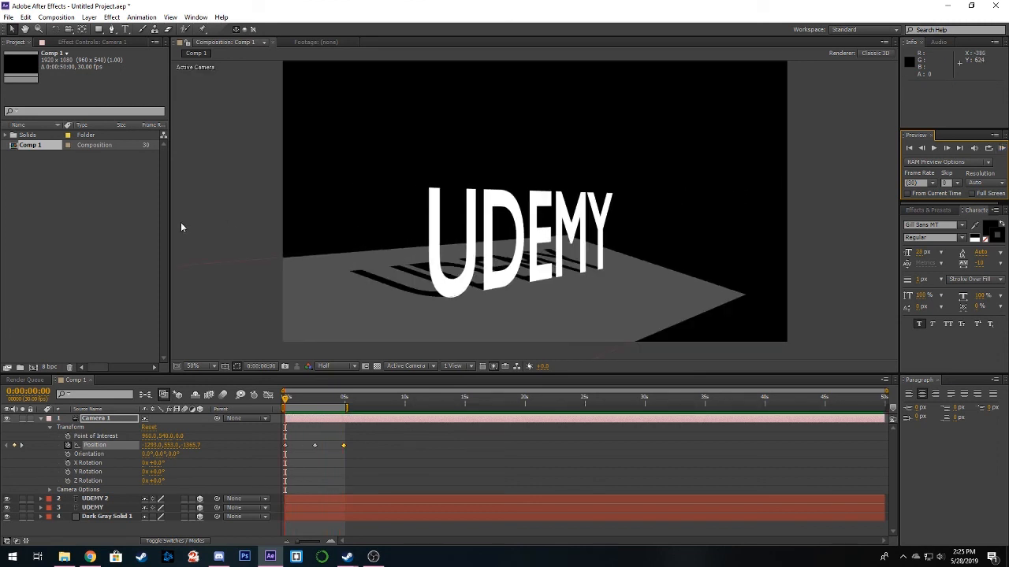